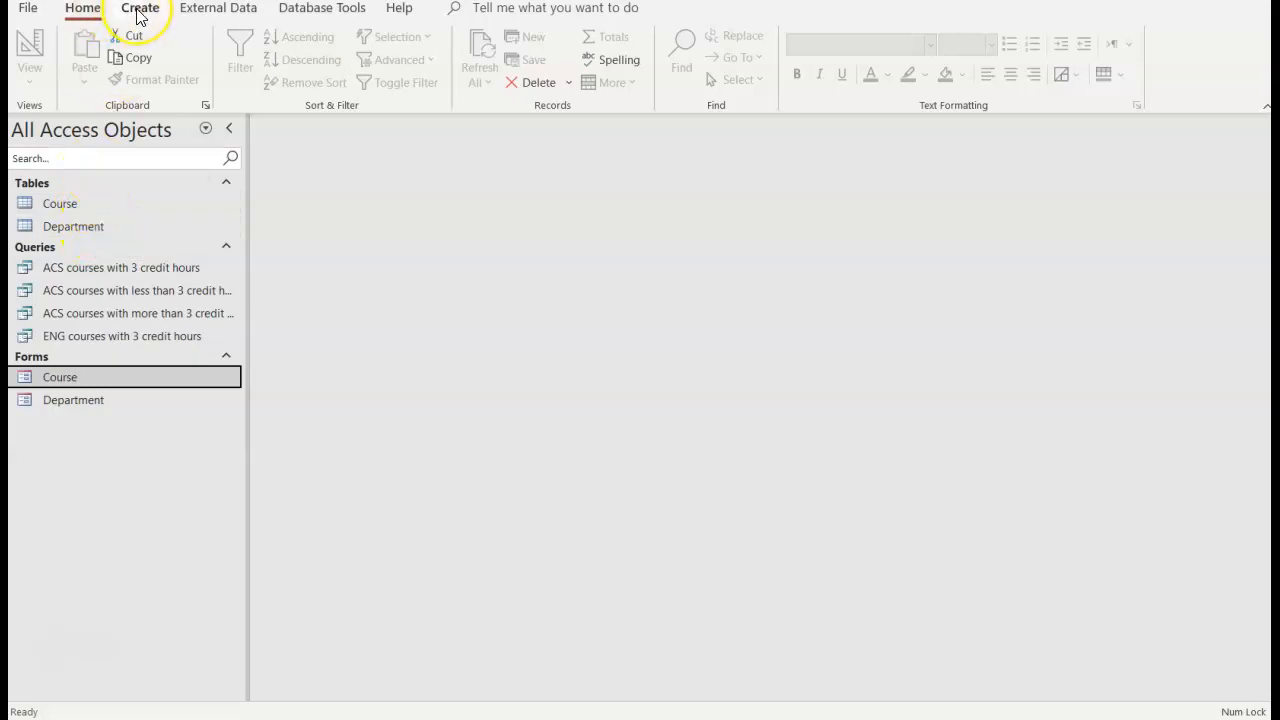
Step: Open the Course table, check which acs and ENG courses carry 6 credit hours, and close the table
{"action": "double_click", "coordinate": [51, 203]}
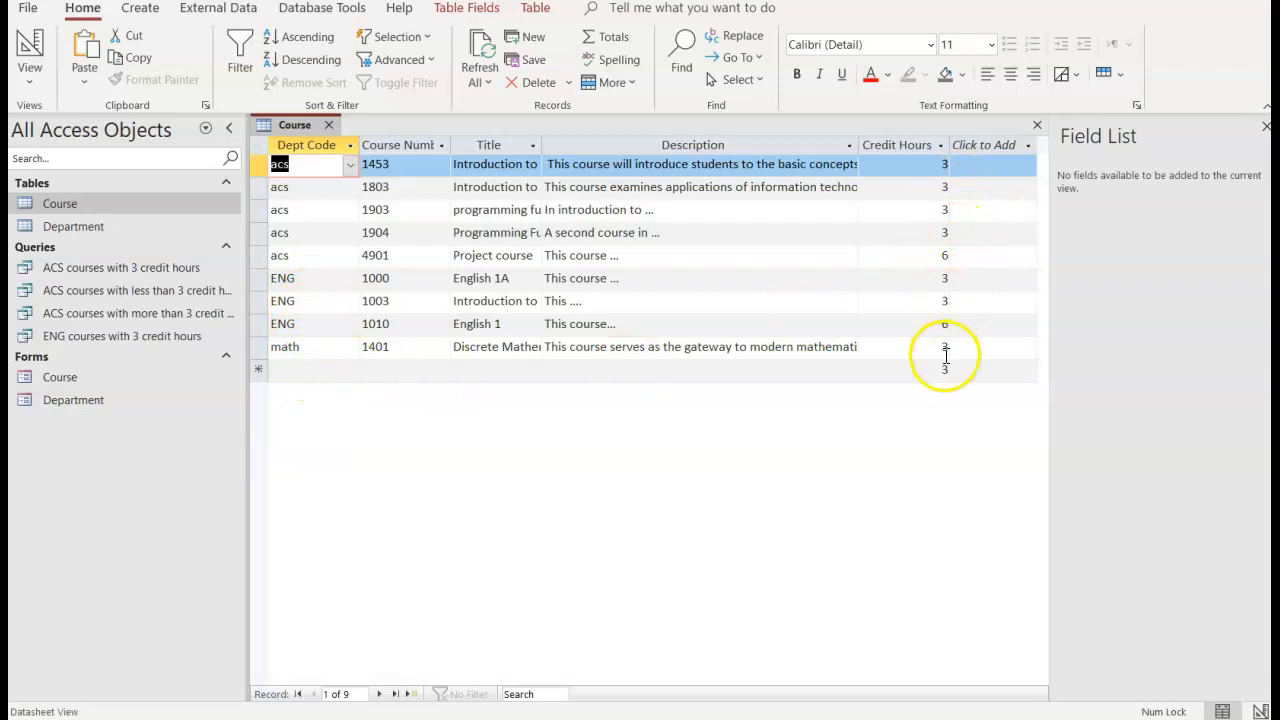
{"action": "left_click", "coordinate": [931, 256]}
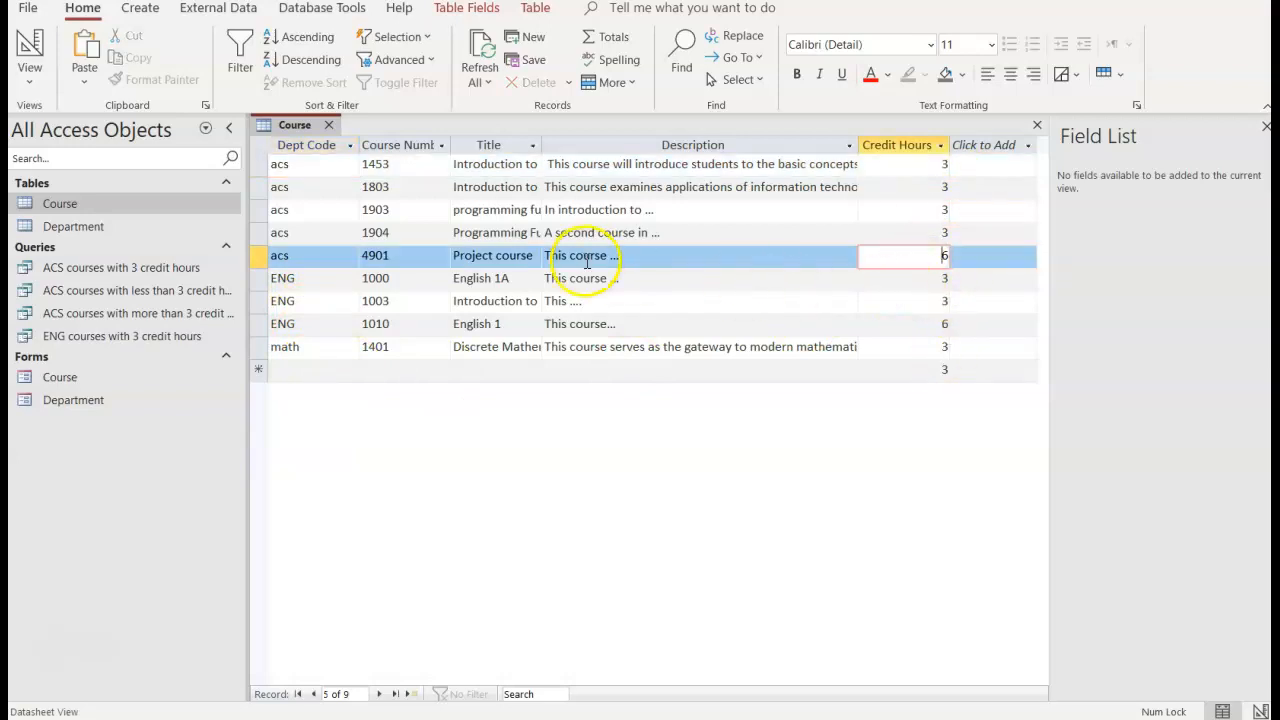
{"action": "left_click", "coordinate": [790, 323]}
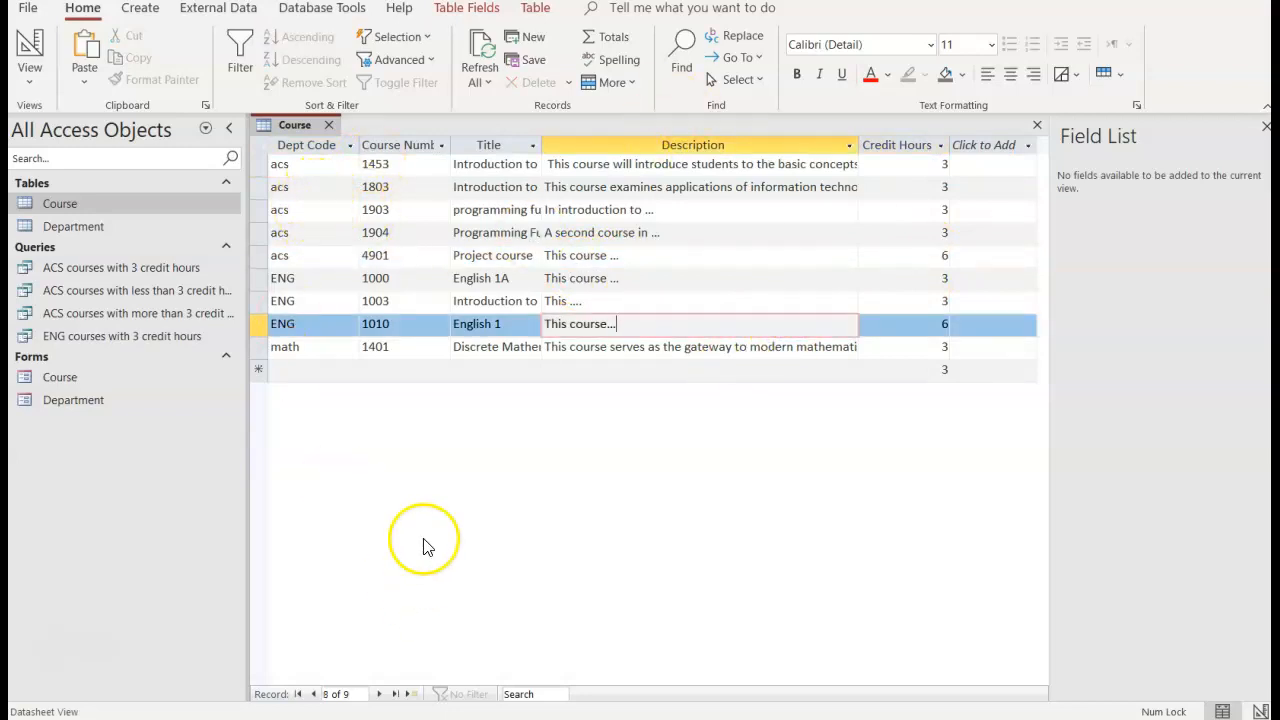
{"action": "left_click", "coordinate": [328, 125]}
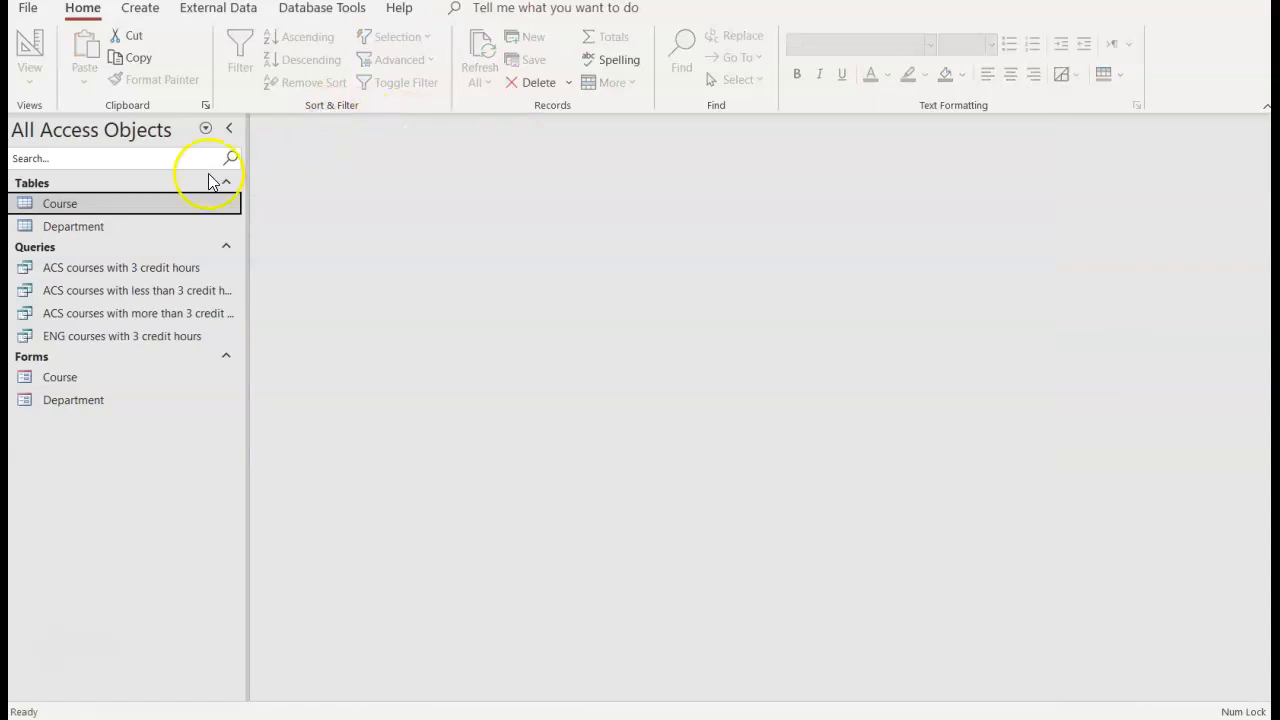
Step: Create a query in design view on the Course table with the fields deptCode, courseNo, title and creditHours
{"action": "left_click", "coordinate": [141, 10]}
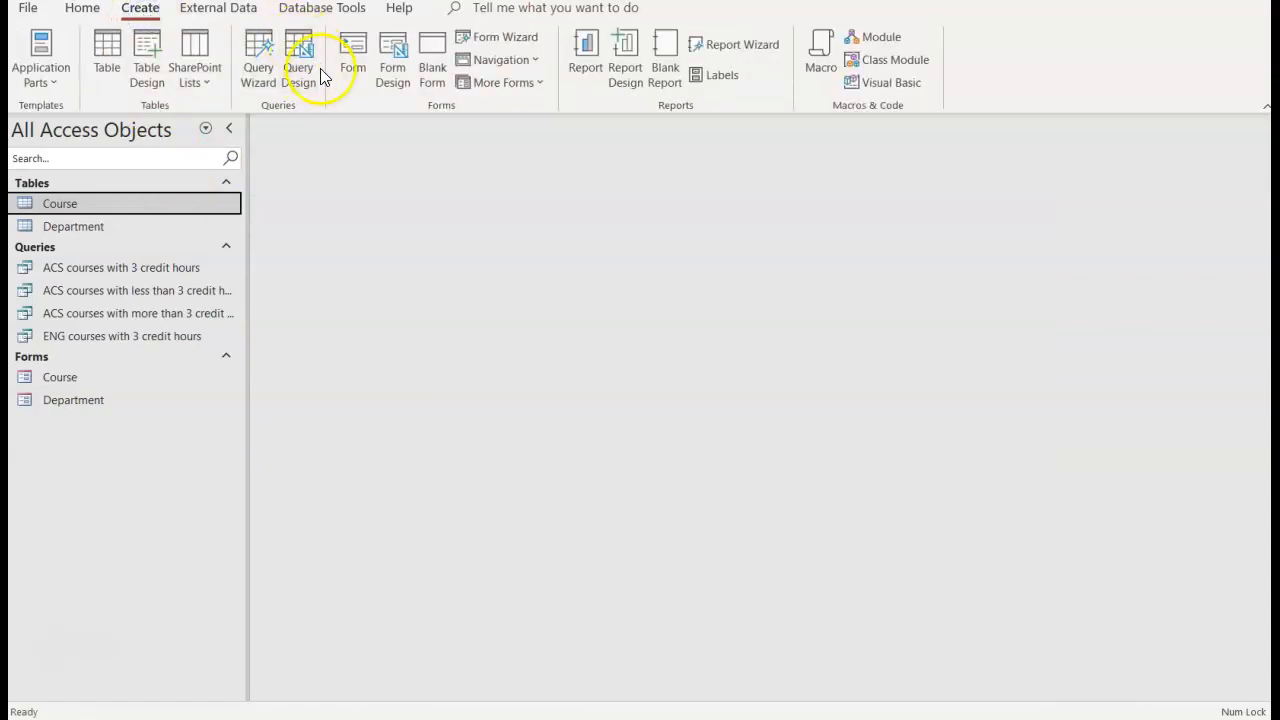
{"action": "left_click", "coordinate": [305, 68]}
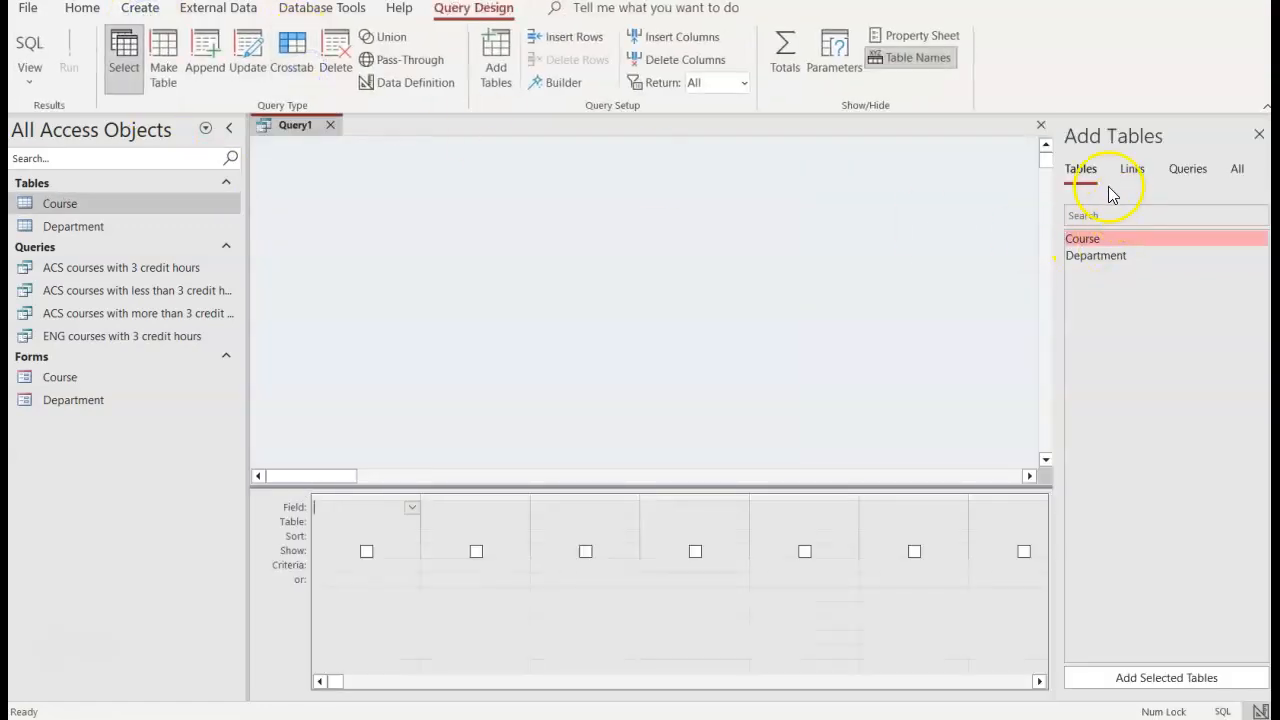
{"action": "double_click", "coordinate": [1110, 240]}
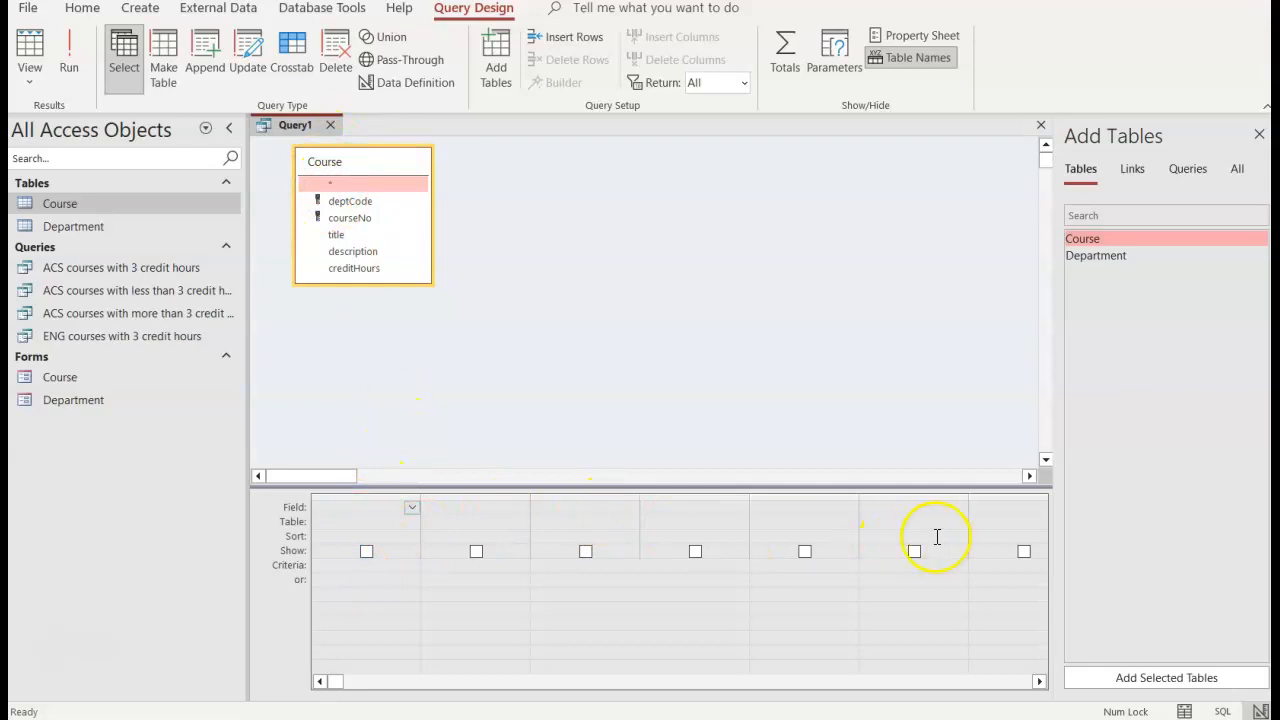
{"action": "double_click", "coordinate": [355, 205]}
{"action": "double_click", "coordinate": [350, 217]}
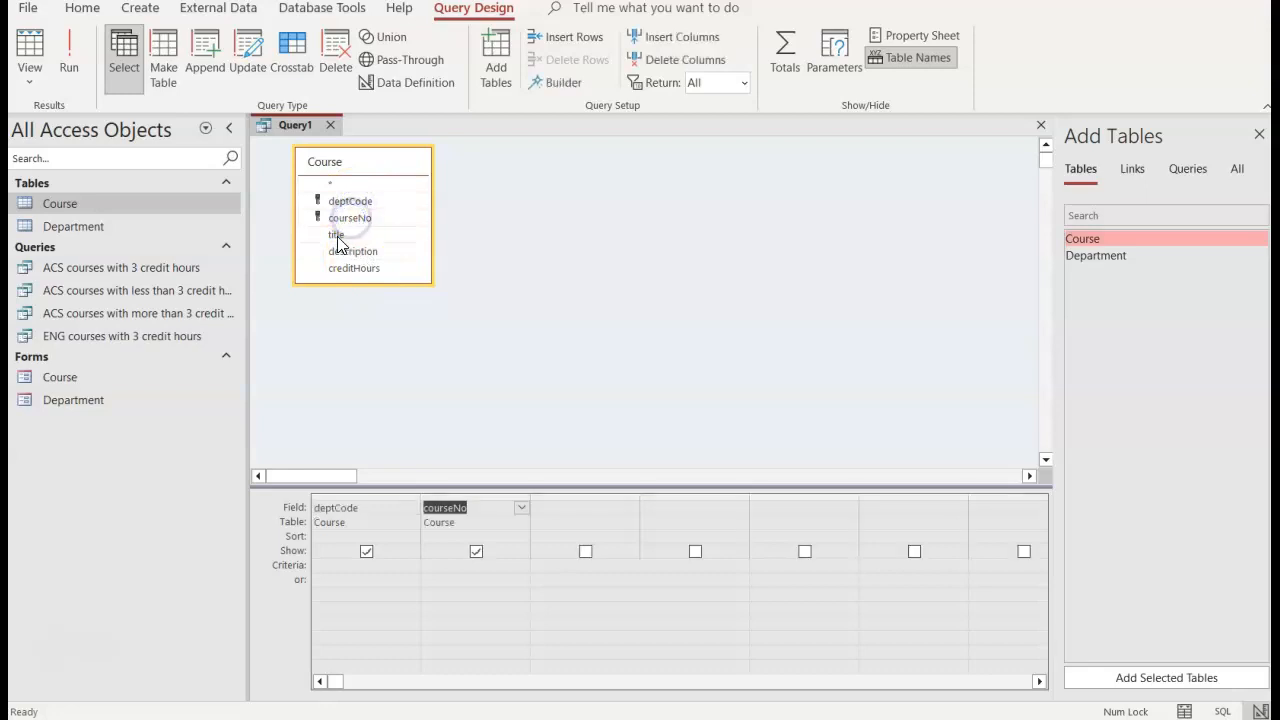
{"action": "double_click", "coordinate": [338, 236]}
{"action": "double_click", "coordinate": [346, 268]}
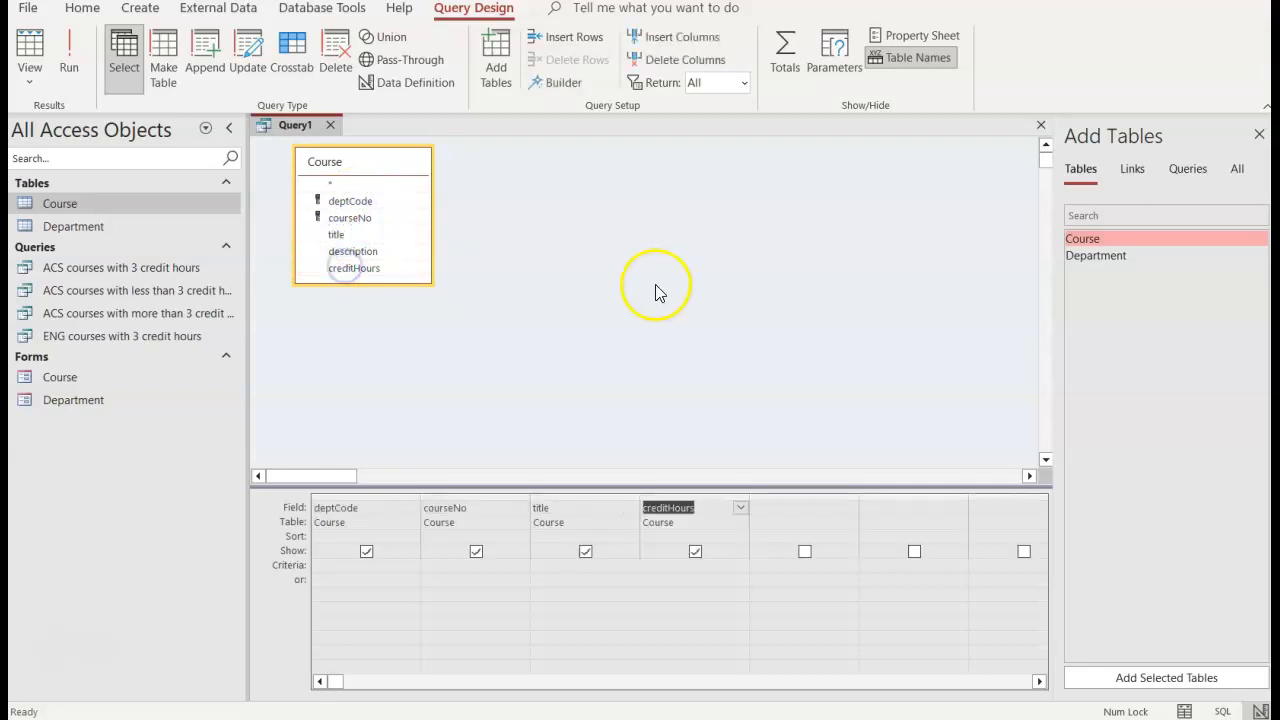
Step: Run the query, fit the Title column to its contents, and return to the query design
{"action": "left_click", "coordinate": [80, 65]}
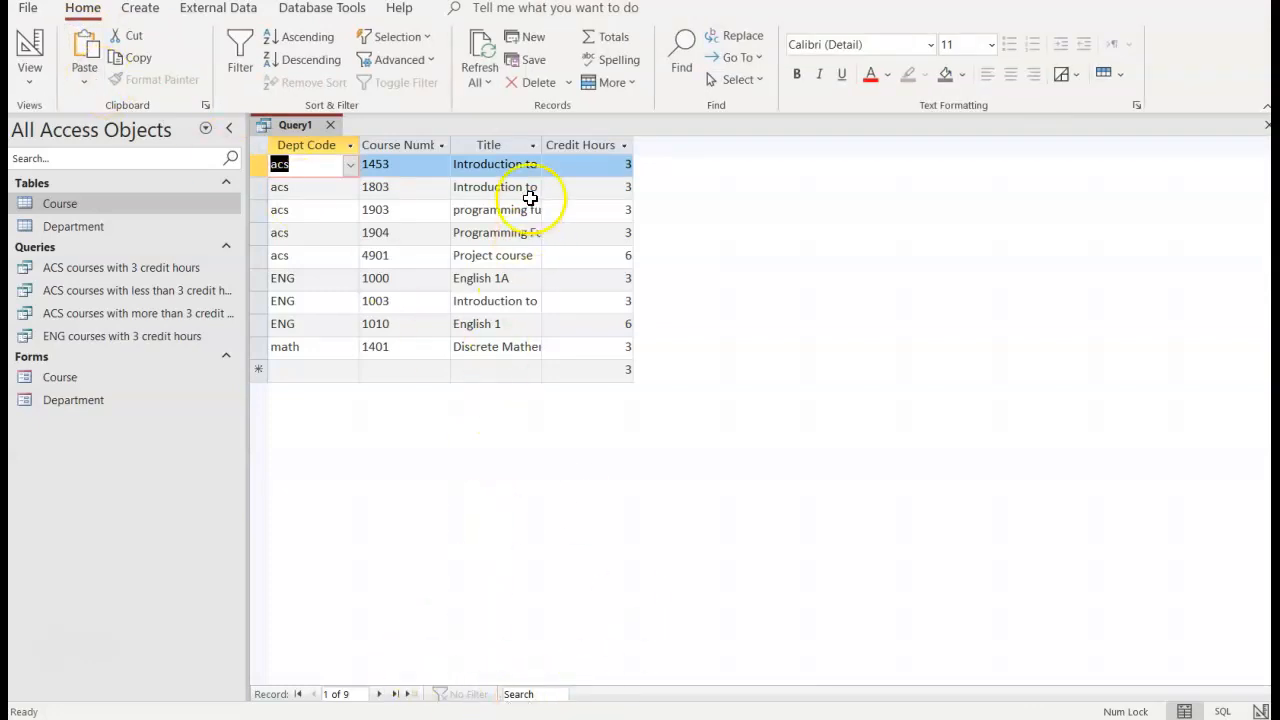
{"action": "double_click", "coordinate": [541, 145]}
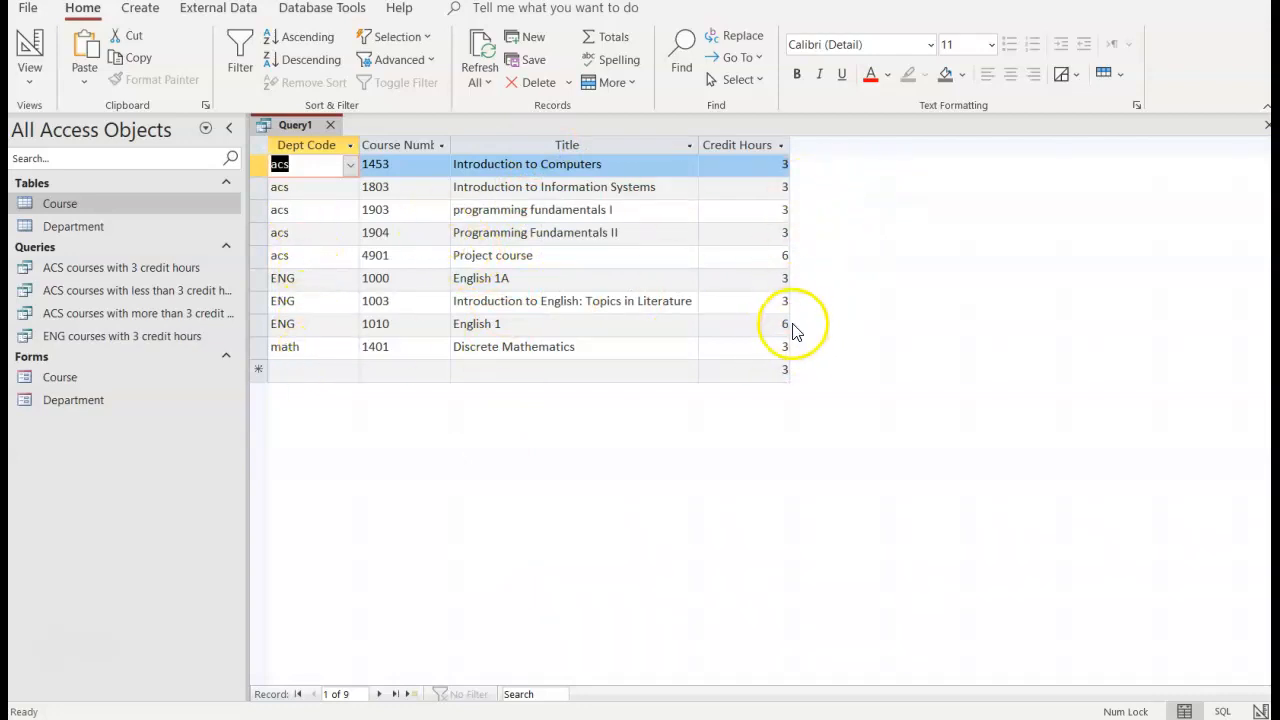
{"action": "left_click", "coordinate": [32, 45]}
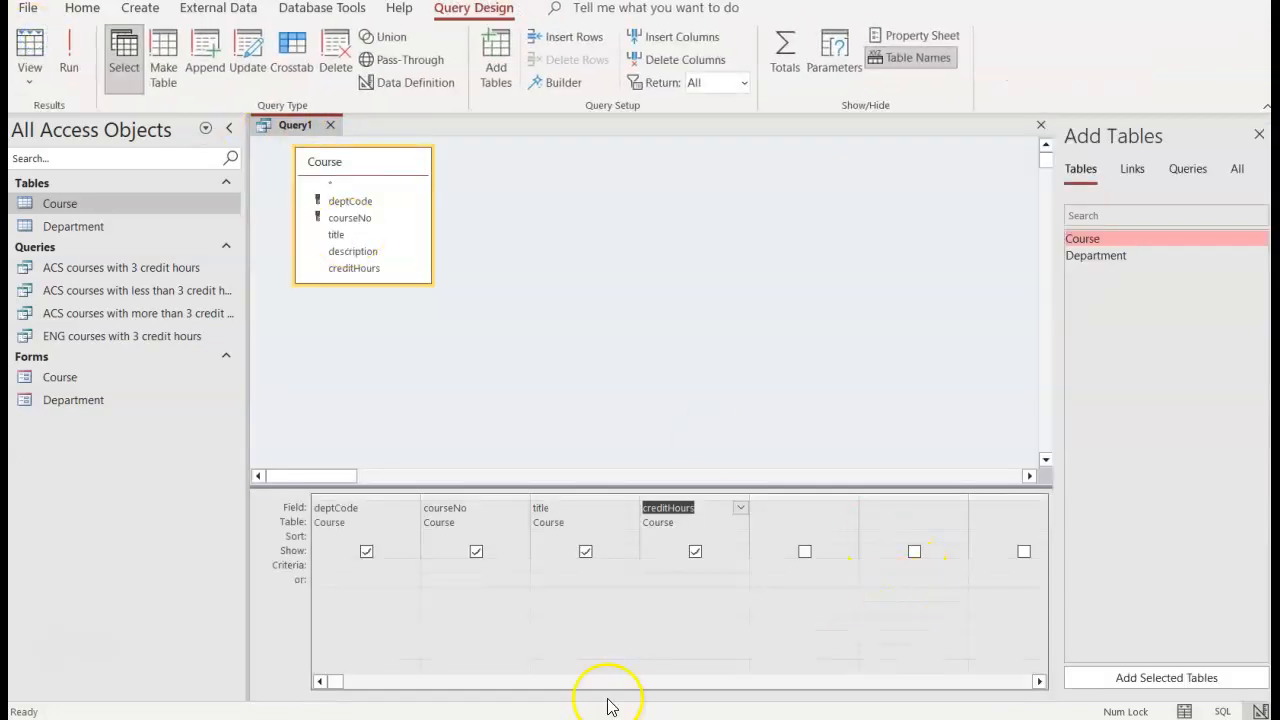
Step: Set the first criteria row to acs for deptCode and 3 for creditHours
{"action": "left_click", "coordinate": [364, 568]}
{"action": "type", "text": "a"}
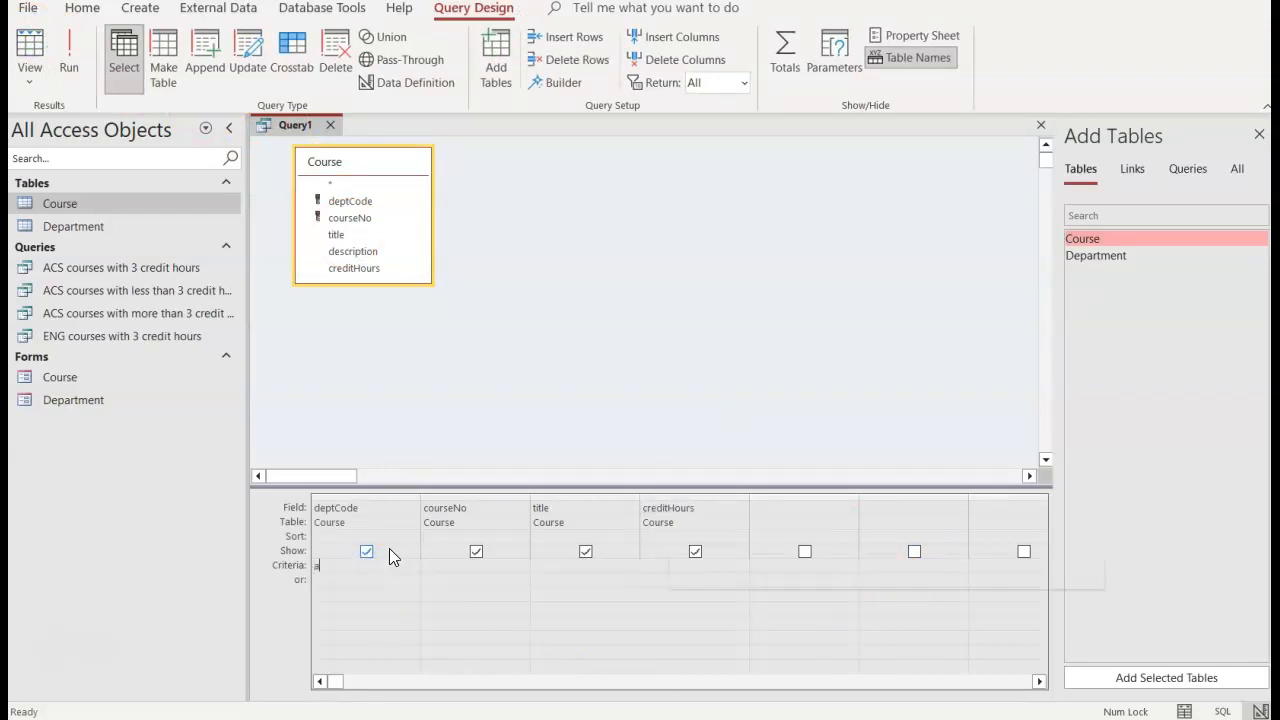
{"action": "type", "text": "cs"}
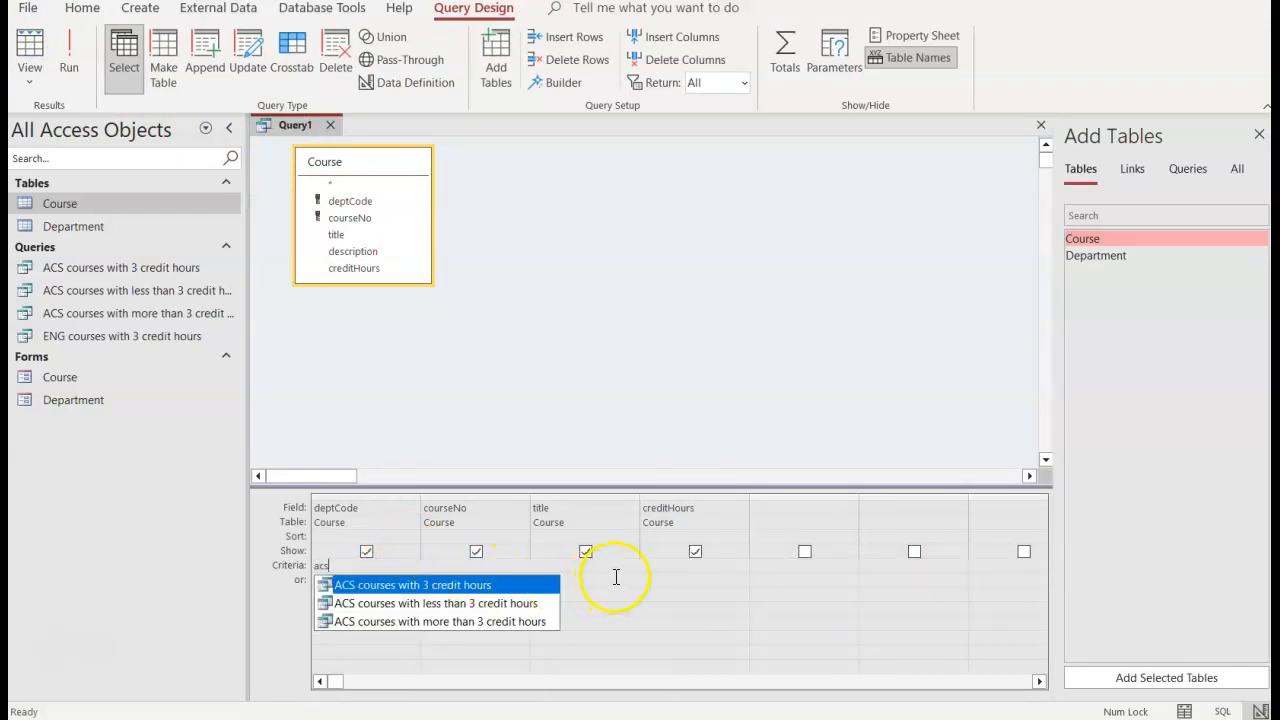
{"action": "left_click", "coordinate": [651, 568]}
{"action": "type", "text": "3"}
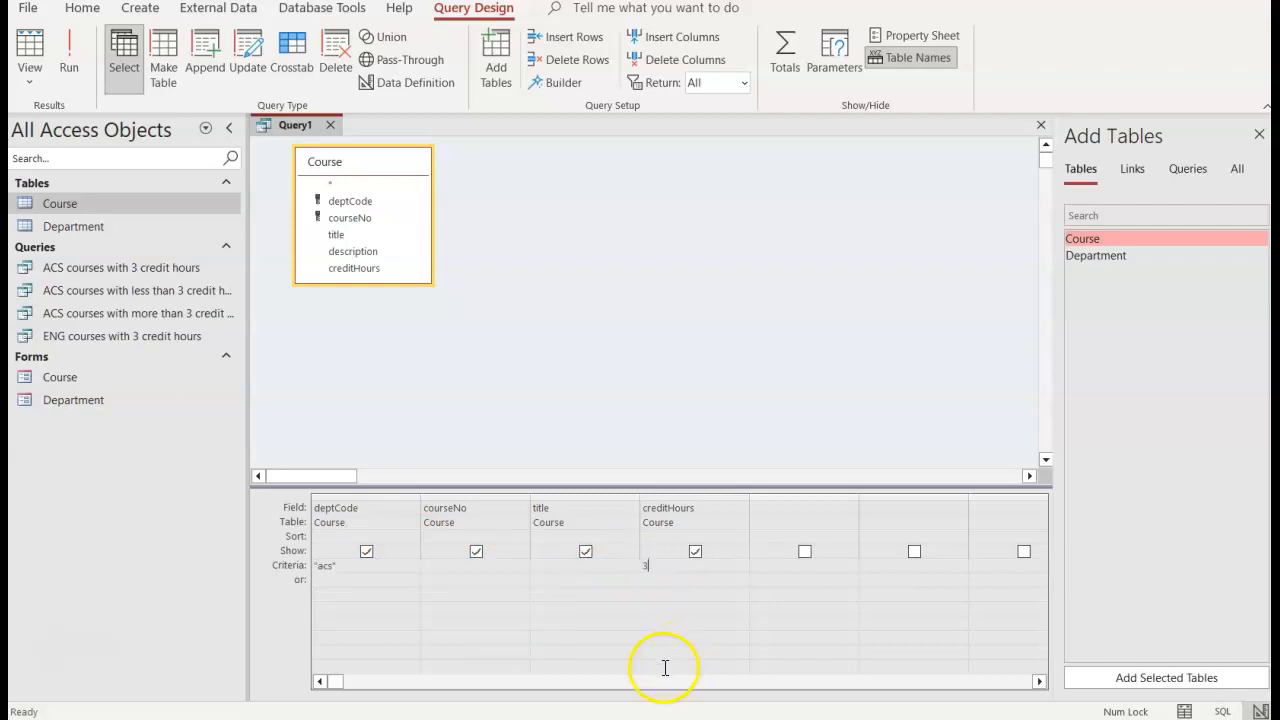
Step: Add an alternative "or" row with acs for deptCode and 6 for creditHours, and run the query
{"action": "left_click", "coordinate": [345, 579]}
{"action": "type", "text": "ac"}
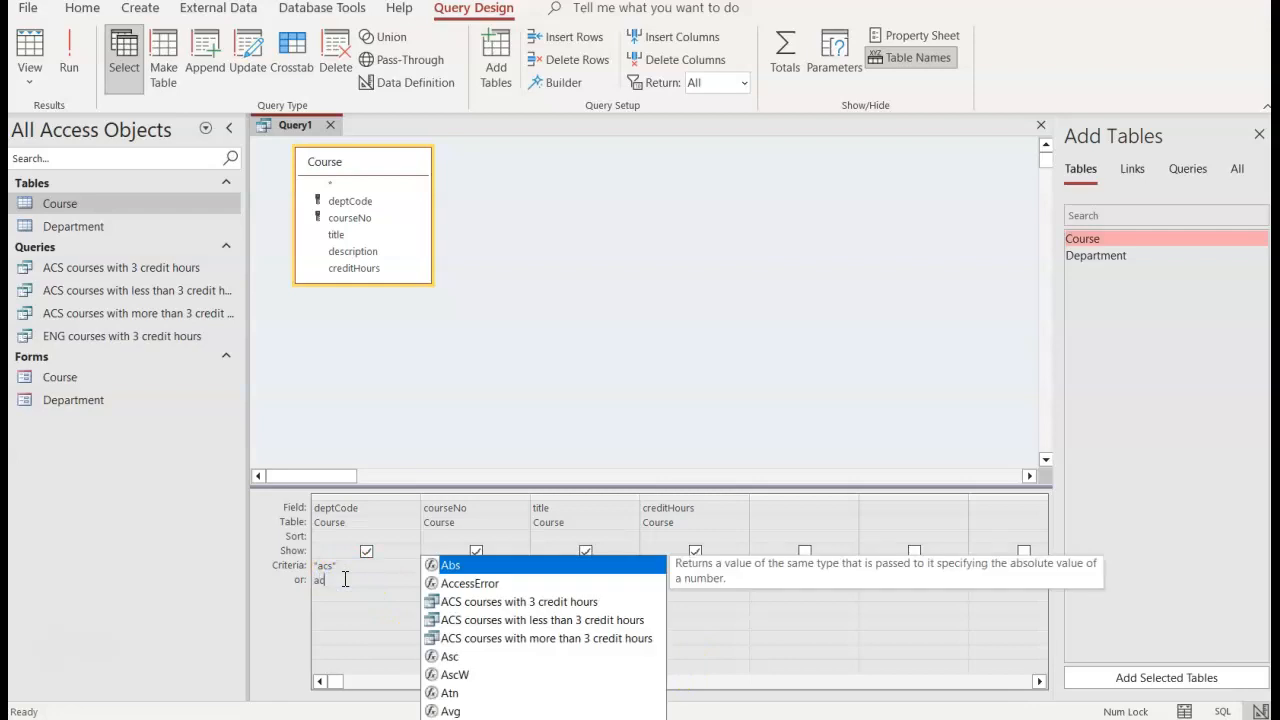
{"action": "type", "text": "s"}
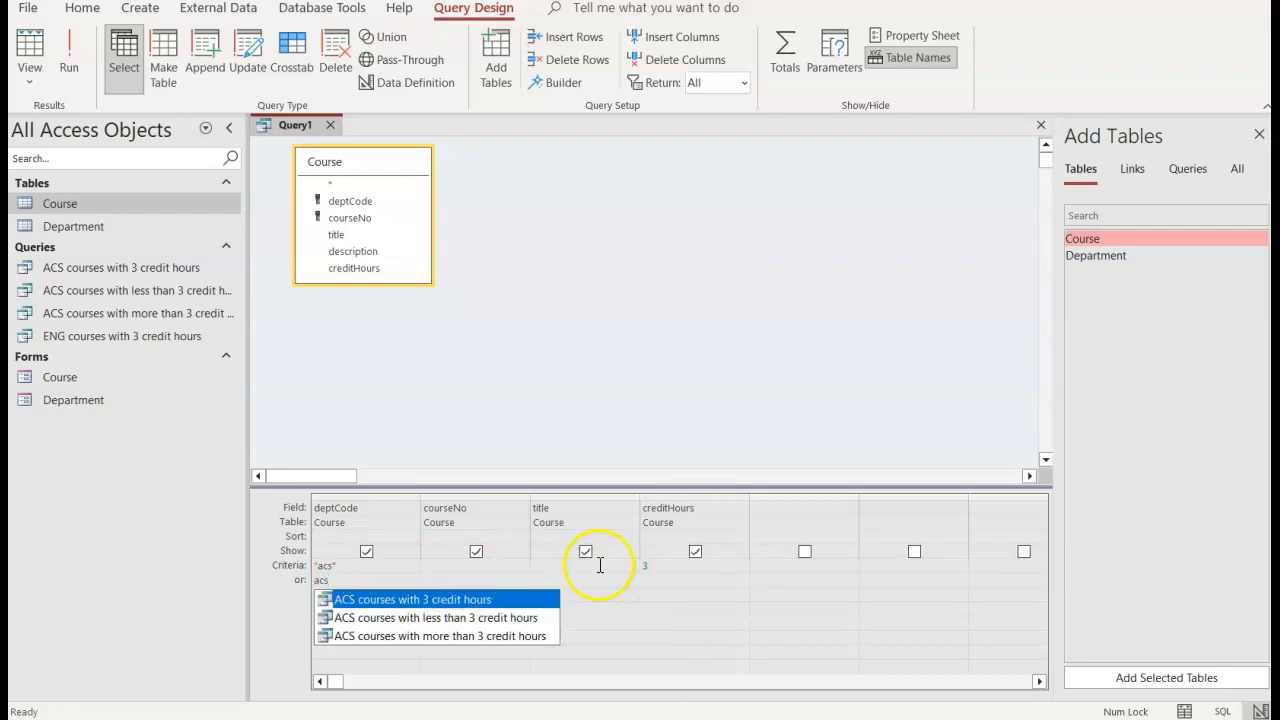
{"action": "left_click", "coordinate": [651, 582]}
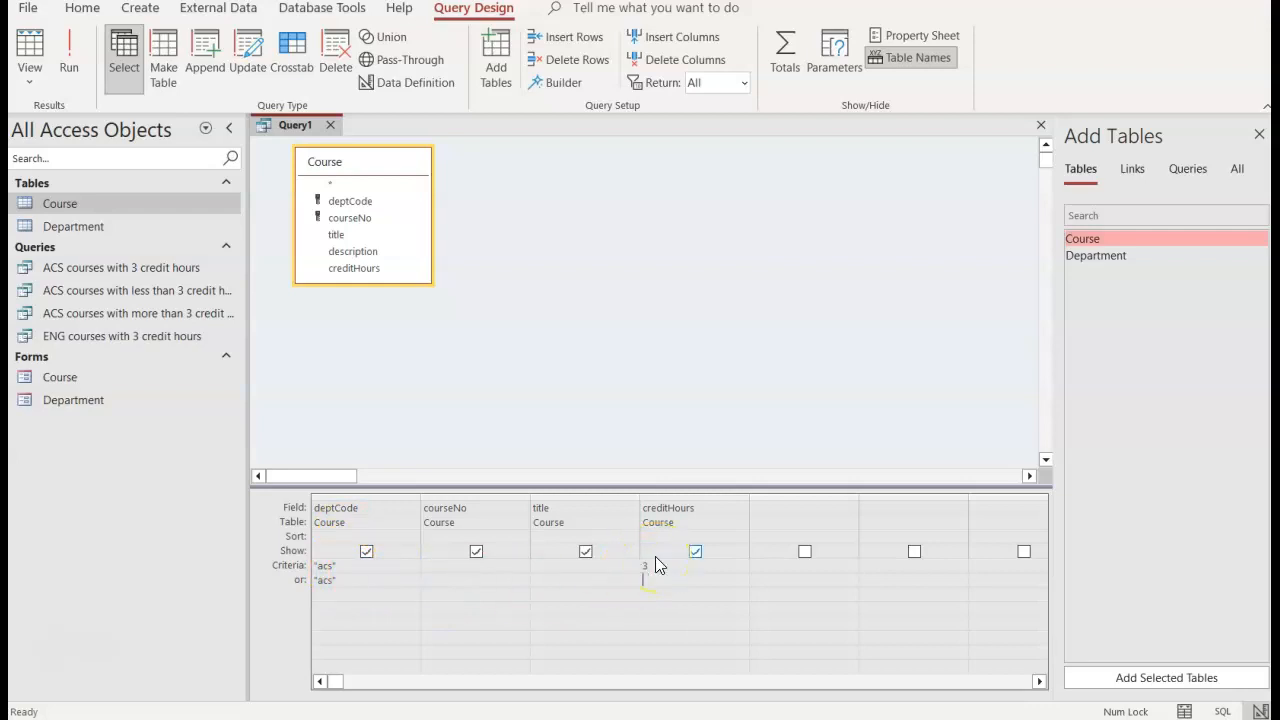
{"action": "left_click", "coordinate": [67, 52]}
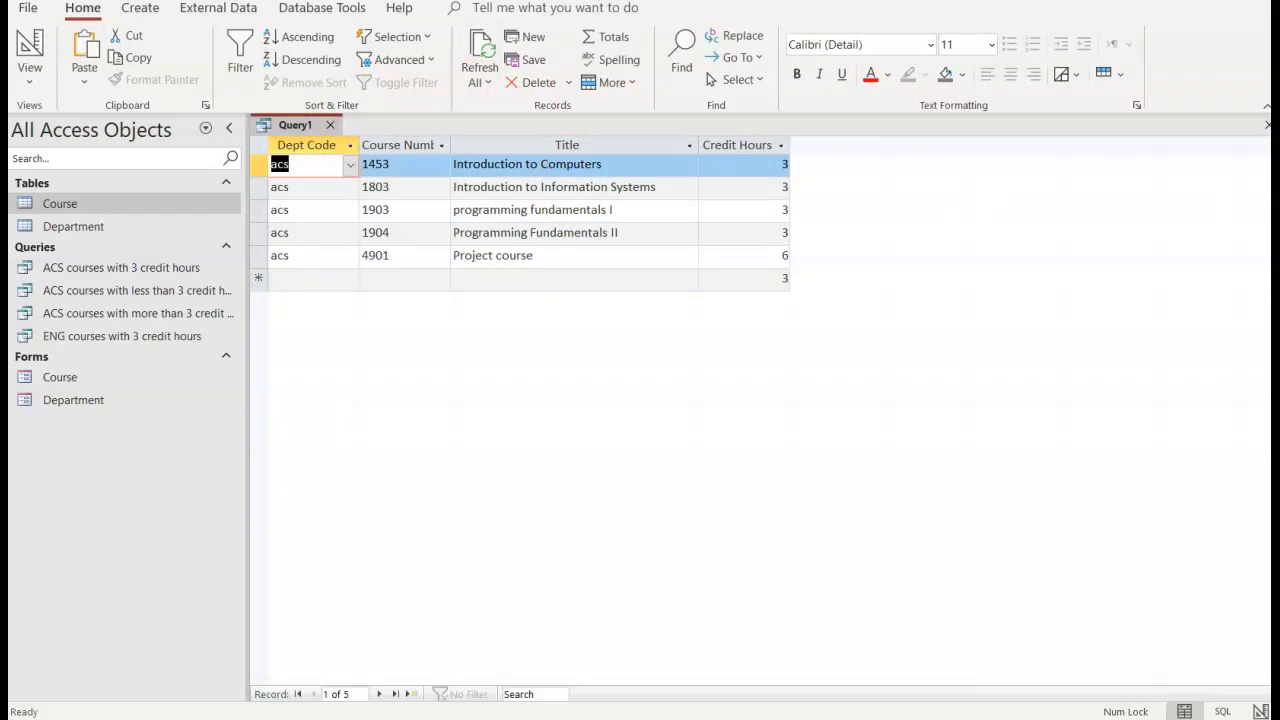
Step: Close the query and save it as "ACS courses with 3 or 6 credit hours"
{"action": "left_click", "coordinate": [1266, 125]}
{"action": "left_click", "coordinate": [590, 403]}
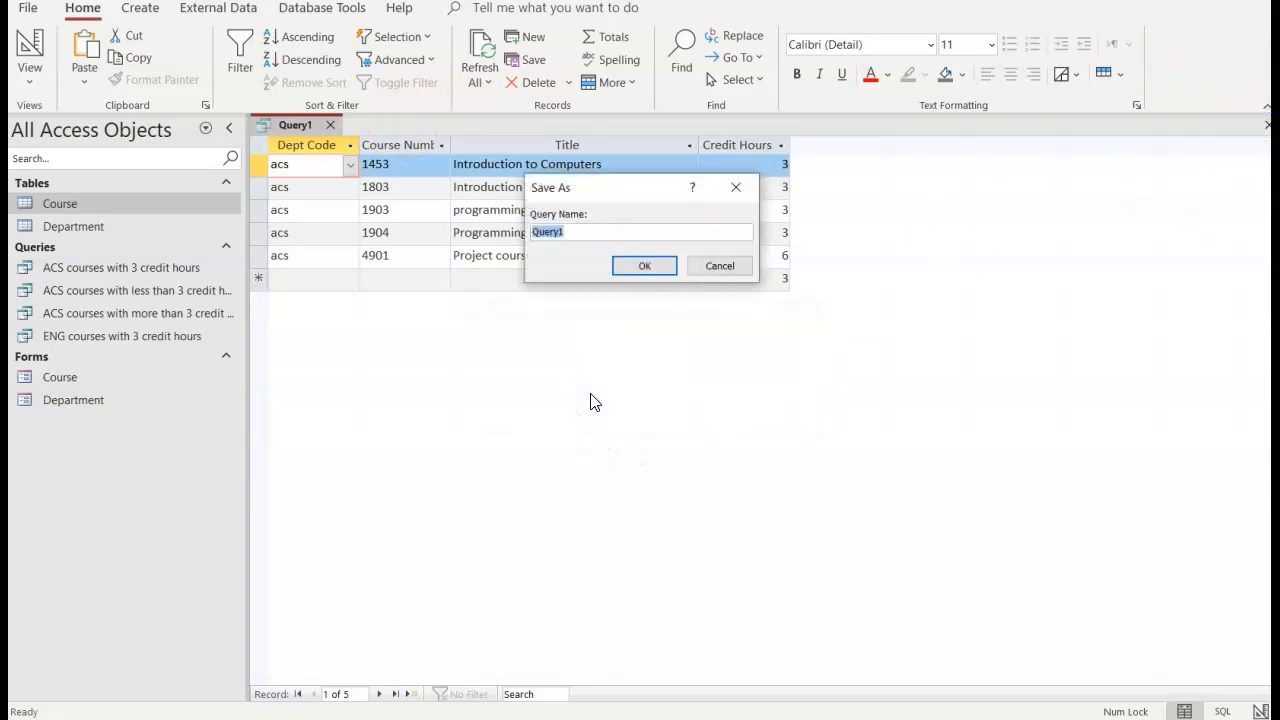
{"action": "type", "text": "ACS courses with 3"}
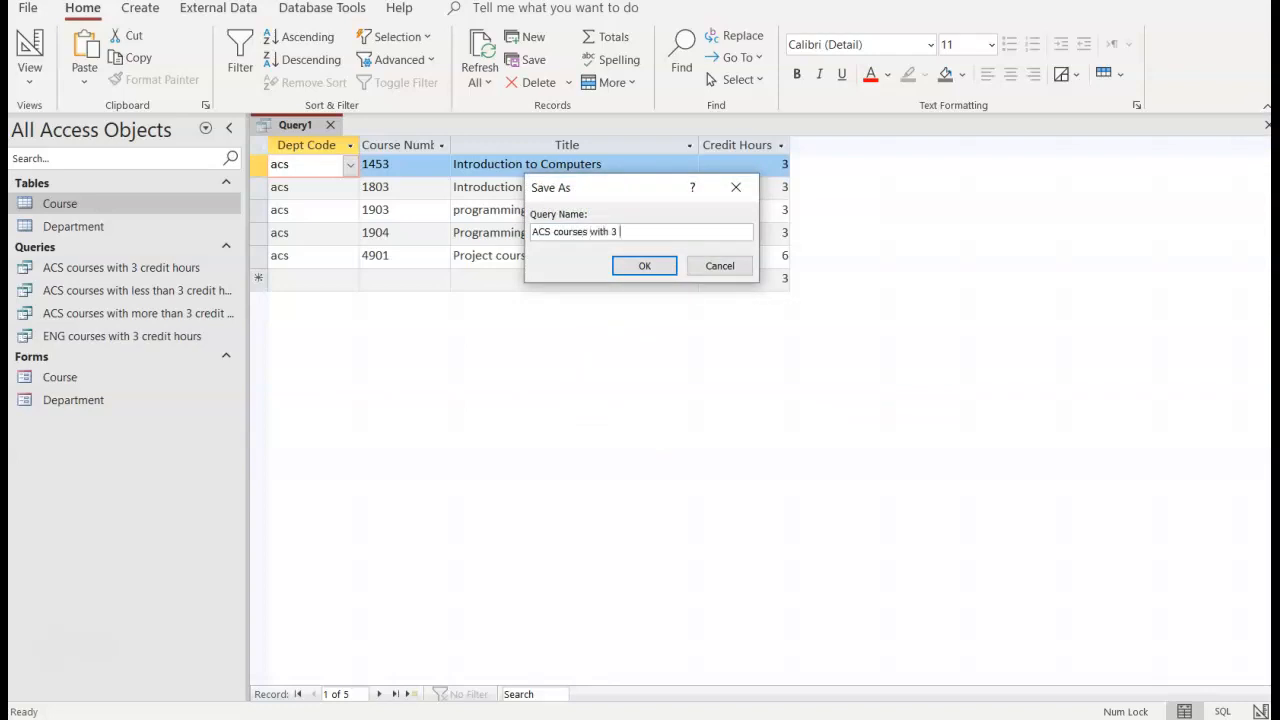
{"action": "type", "text": " or 6 credit hours"}
{"action": "left_click", "coordinate": [645, 267]}
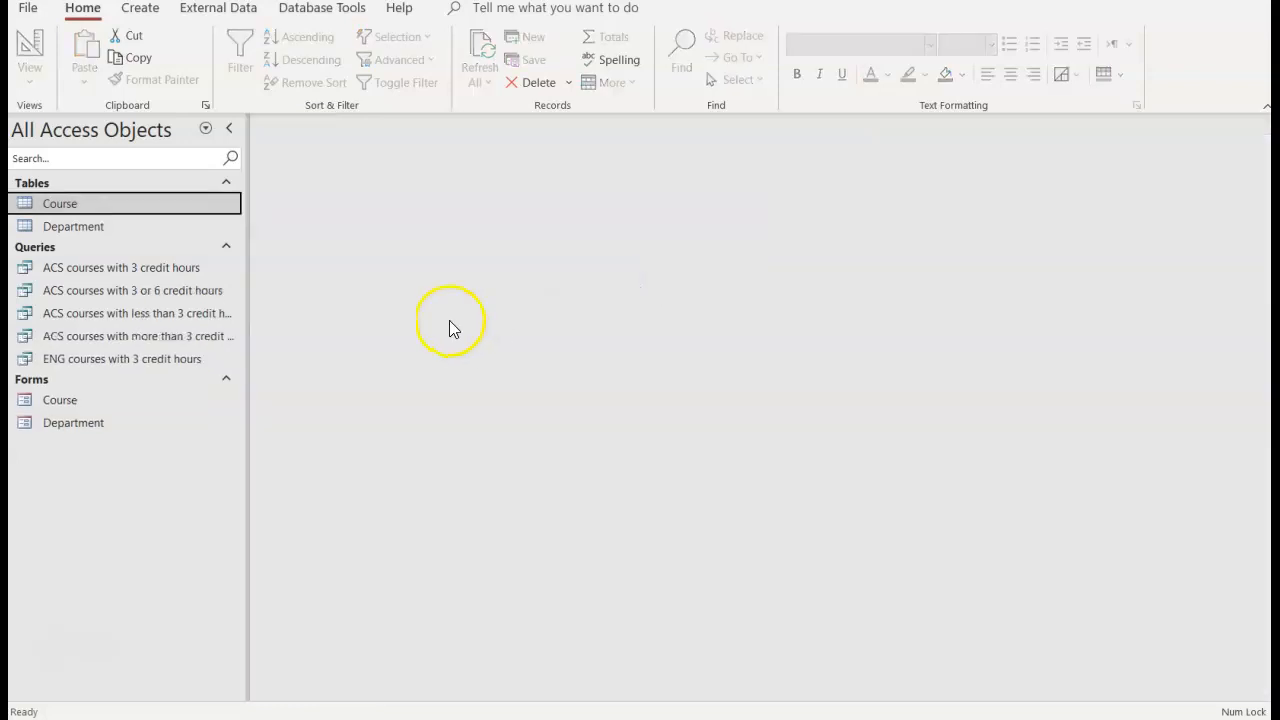
Step: Start a second query design on the Course table, again including deptCode, courseNo, title and creditHours
{"action": "left_click", "coordinate": [140, 10]}
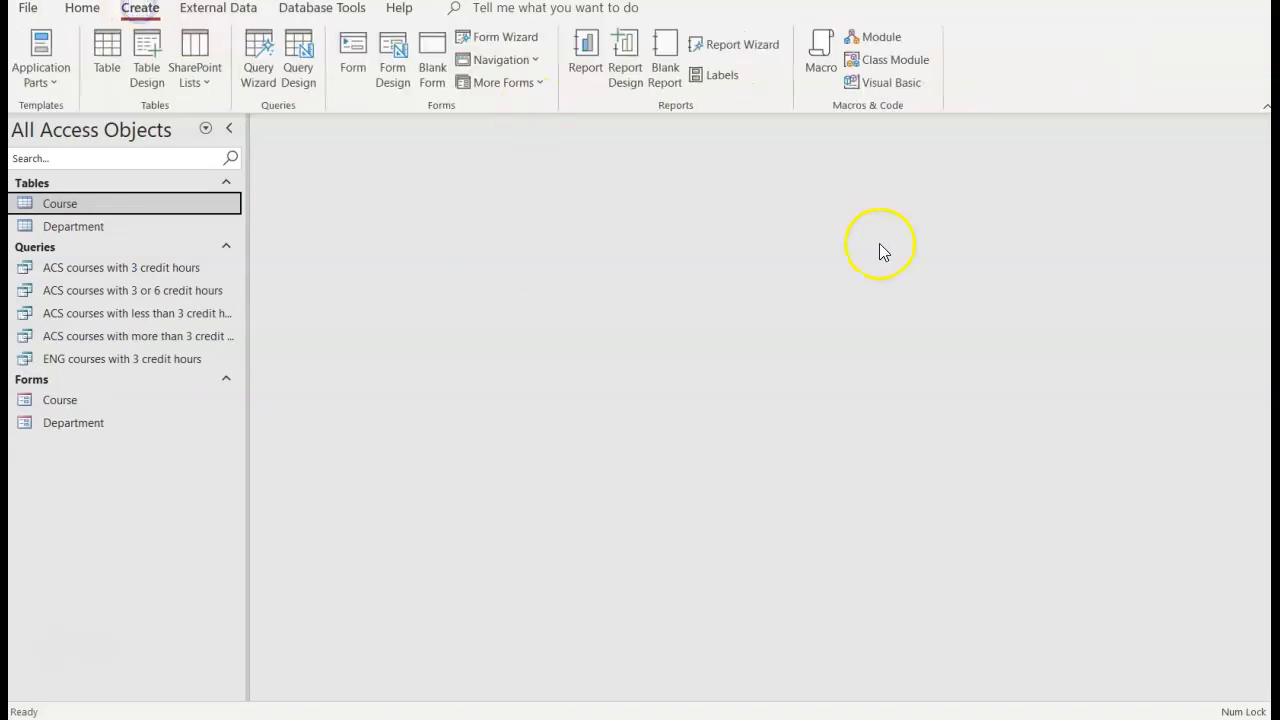
{"action": "left_click", "coordinate": [296, 86]}
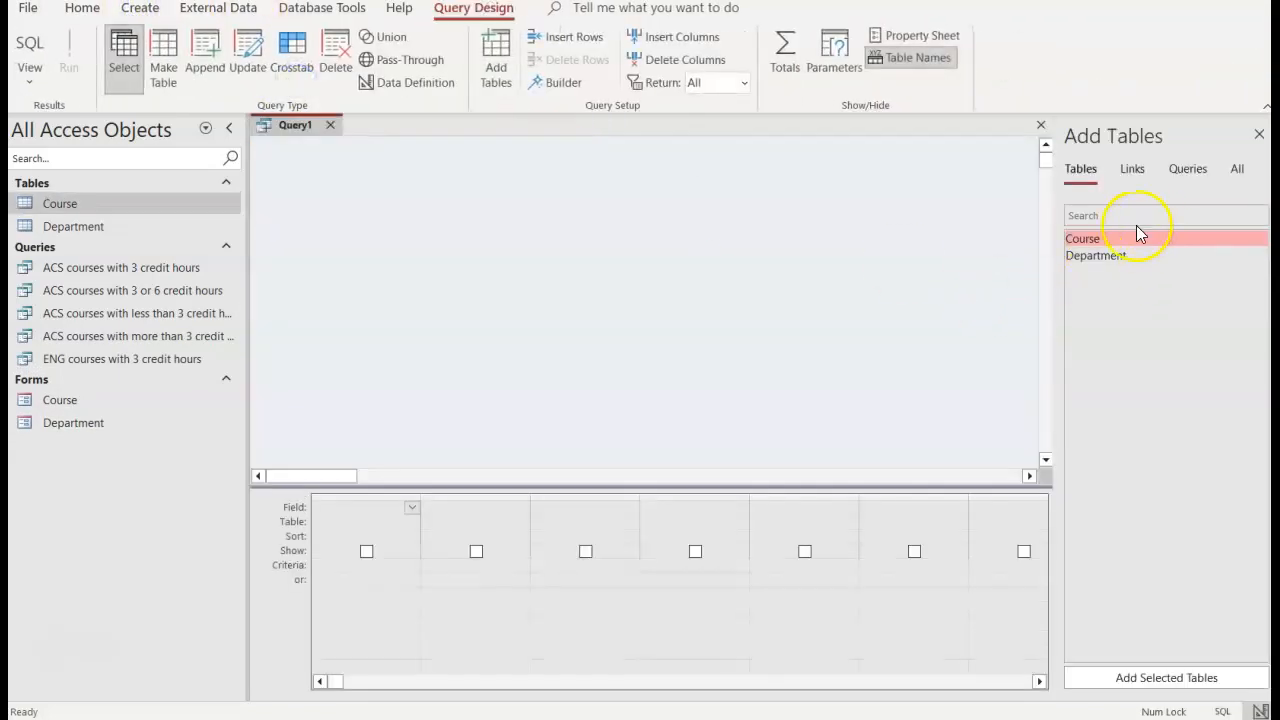
{"action": "double_click", "coordinate": [1093, 248]}
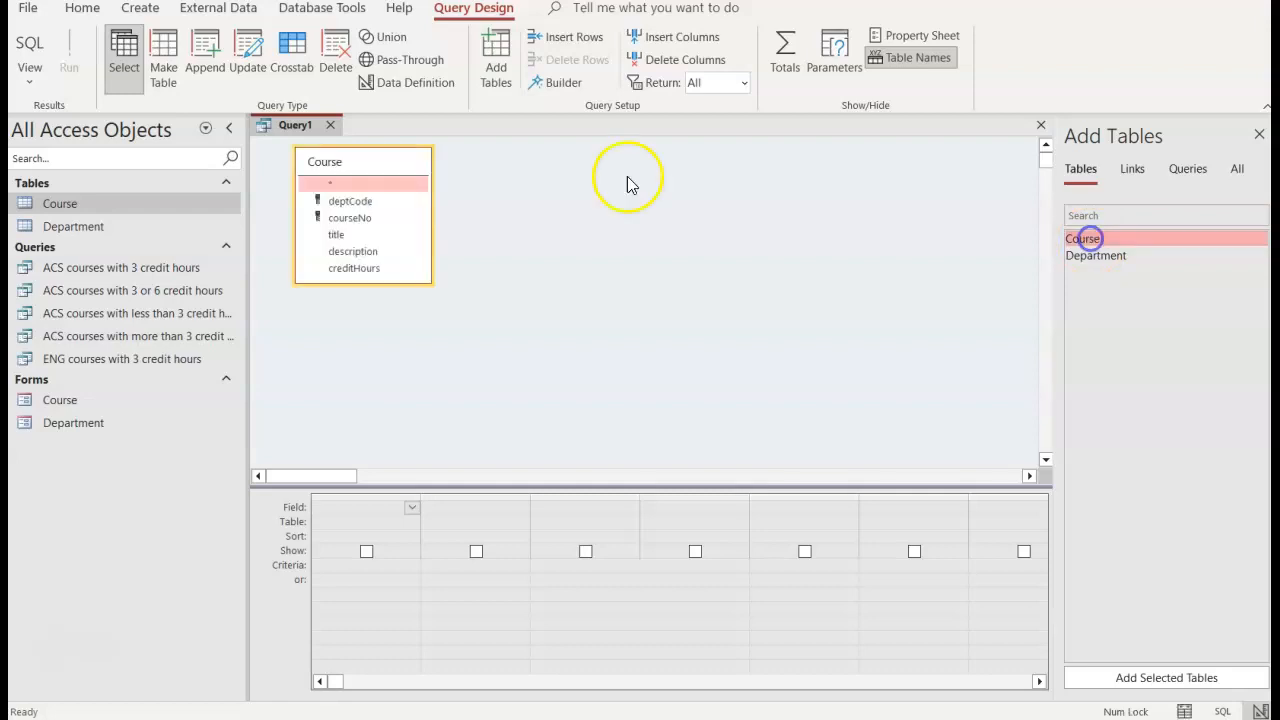
{"action": "double_click", "coordinate": [340, 203]}
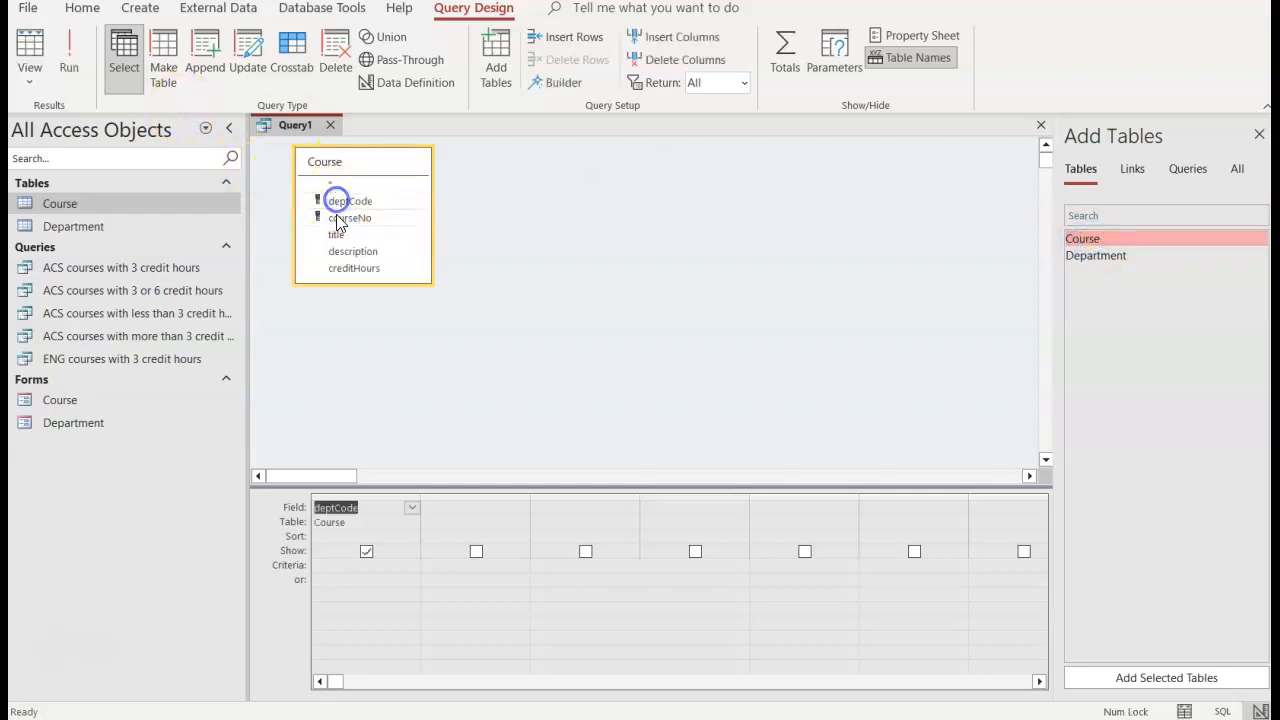
{"action": "double_click", "coordinate": [340, 217]}
{"action": "double_click", "coordinate": [335, 236]}
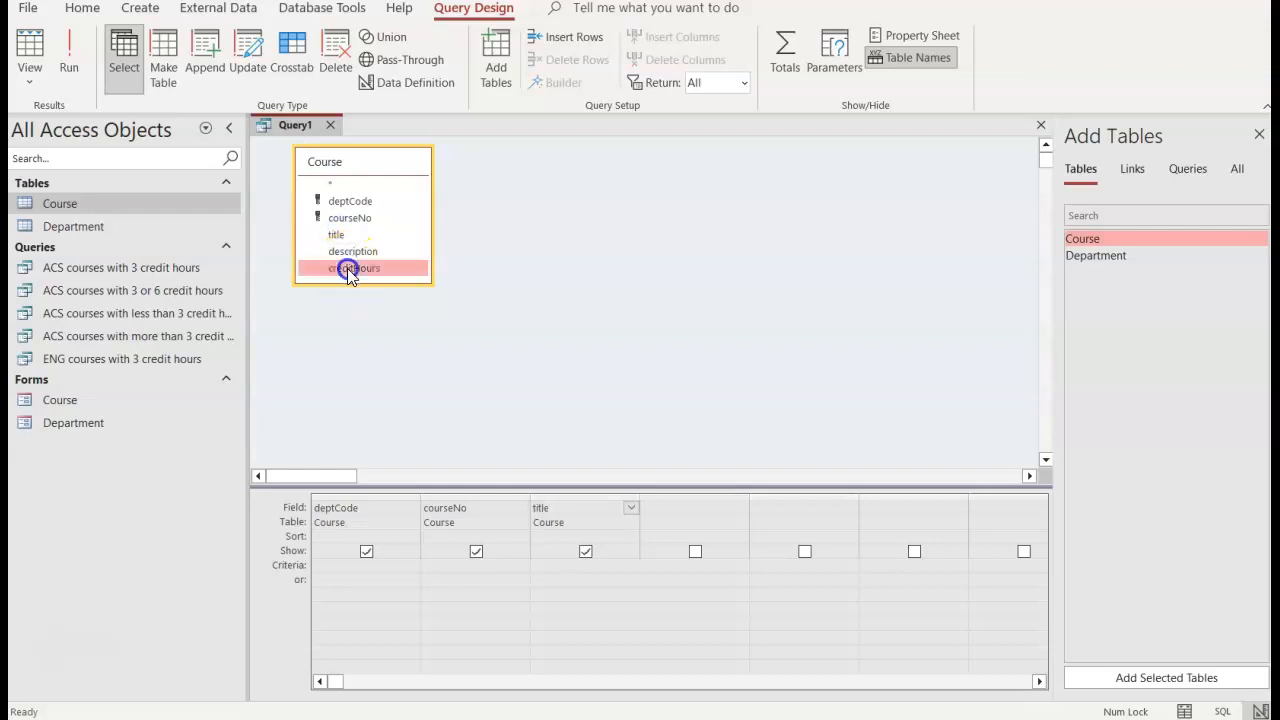
{"action": "double_click", "coordinate": [350, 268]}
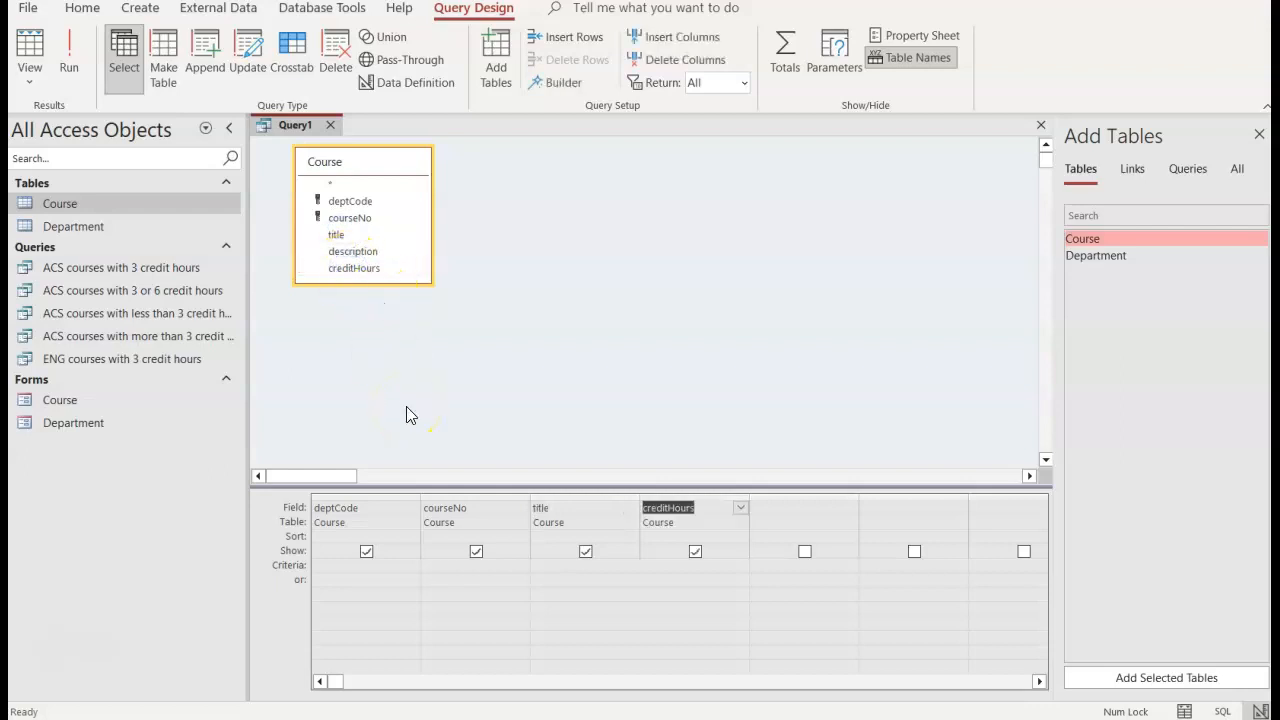
Step: Set the criteria to acs for deptCode and "3 or 6" for creditHours on a single row, and run the query
{"action": "left_click", "coordinate": [340, 565]}
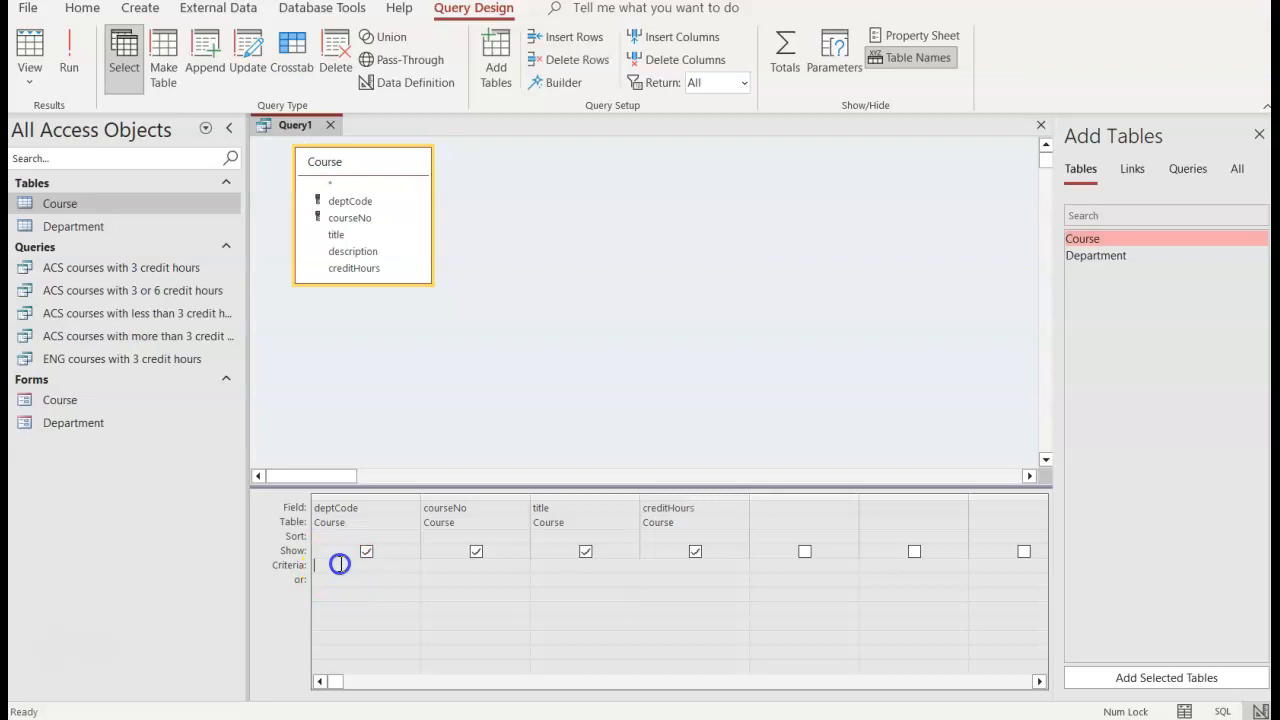
{"action": "type", "text": "acs"}
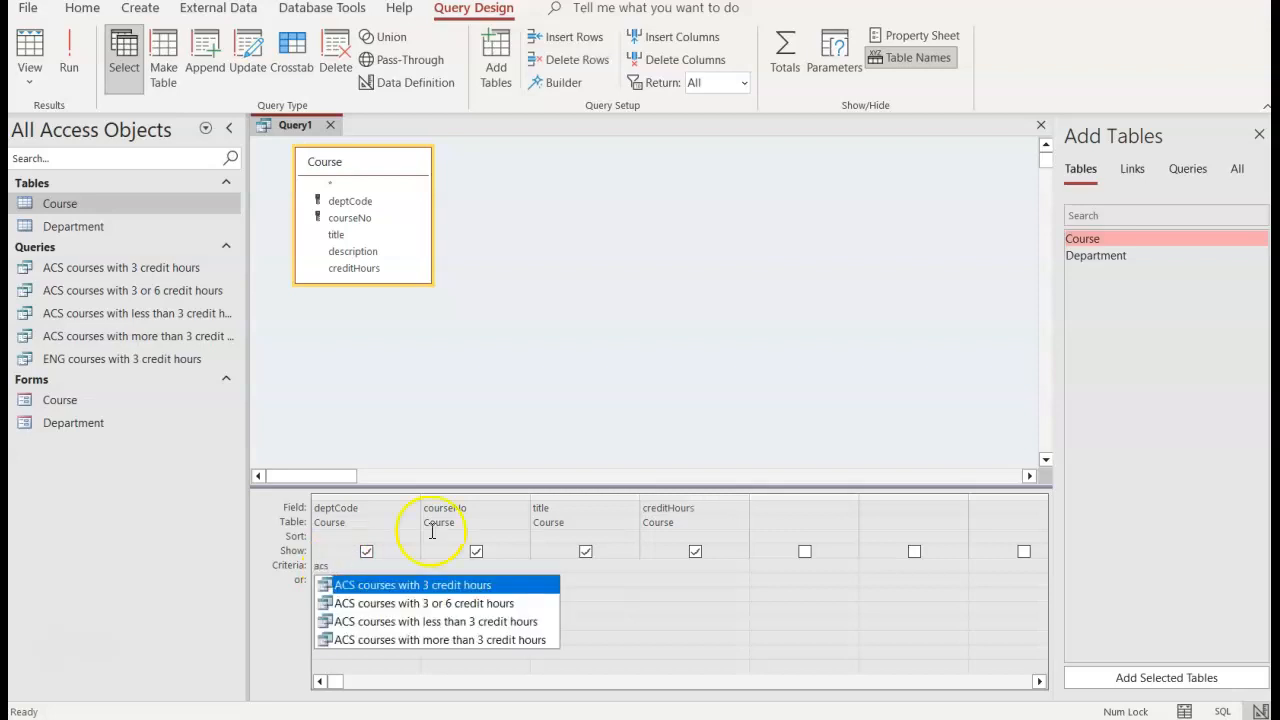
{"action": "left_click", "coordinate": [695, 565]}
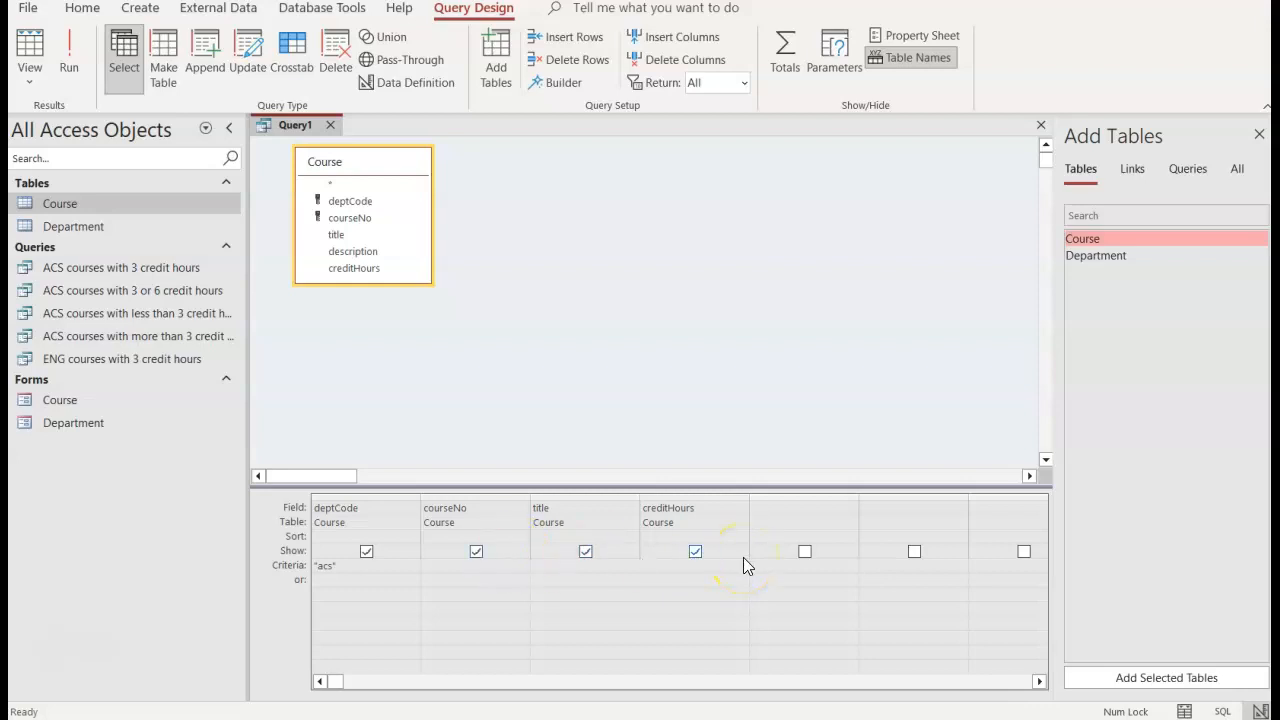
{"action": "type", "text": "3 or 6"}
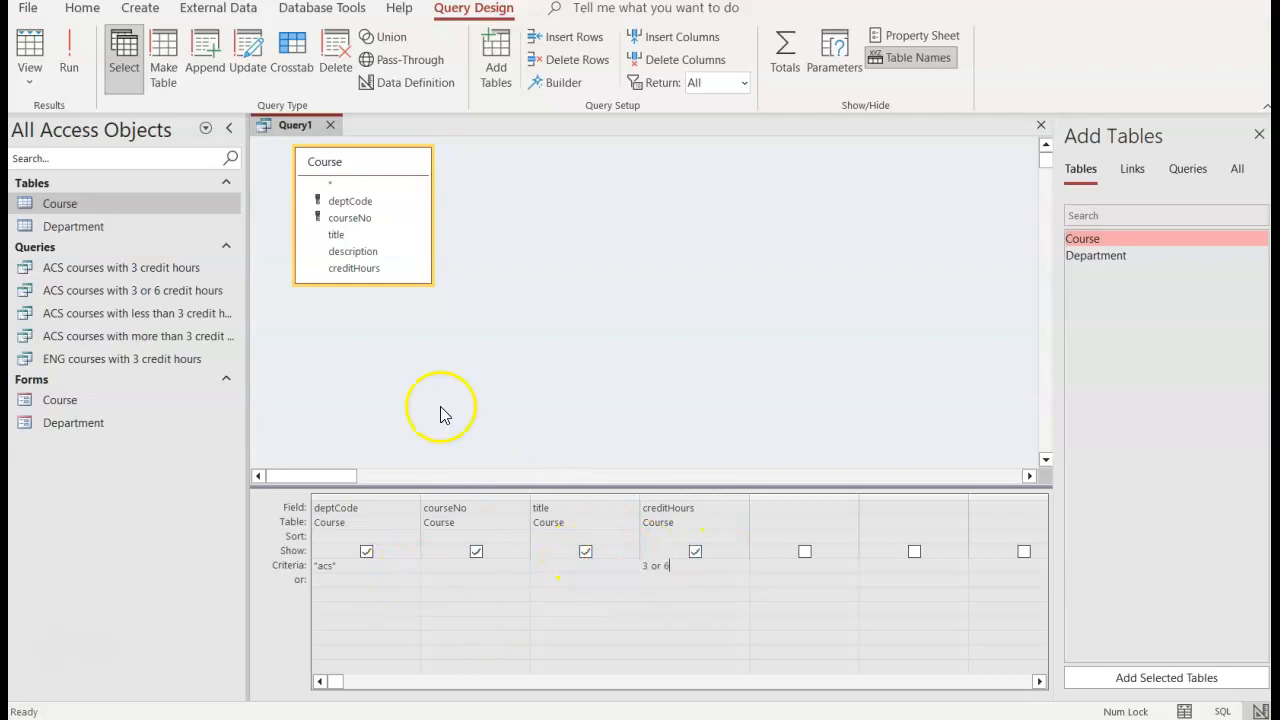
{"action": "left_click", "coordinate": [75, 46]}
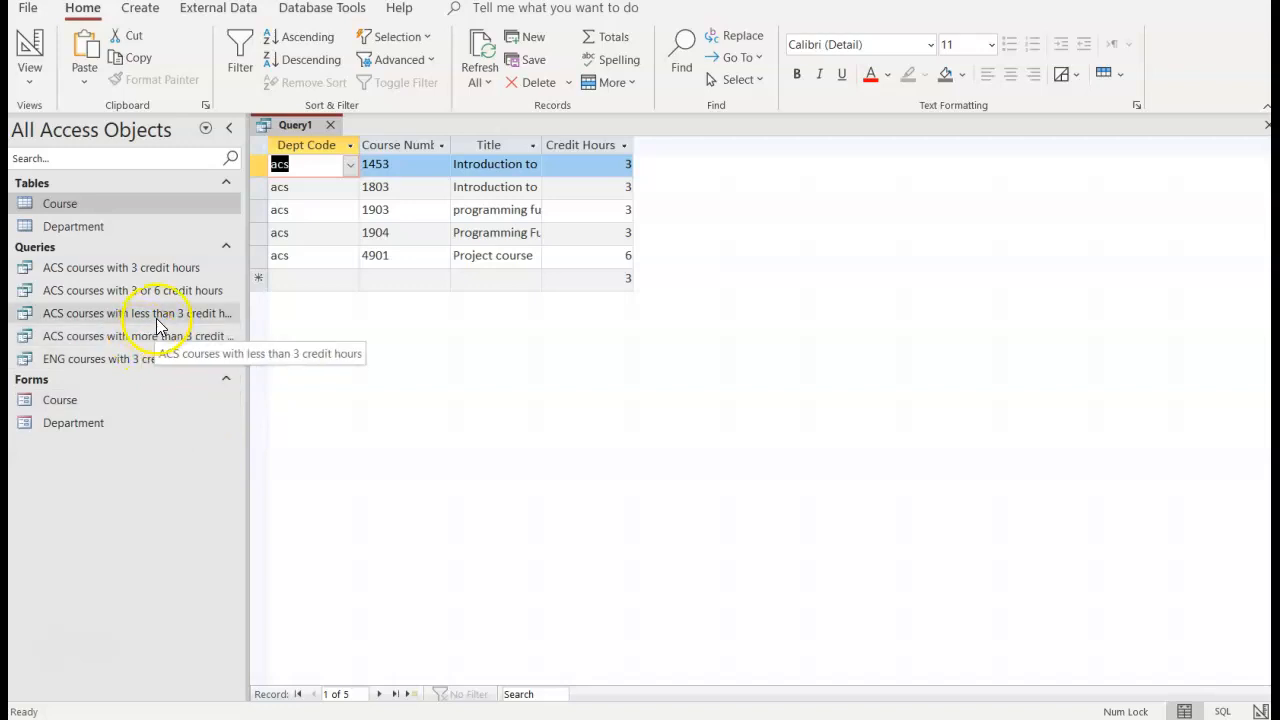
Step: Widen the list of database objects and open the saved query "ACS courses with 3 or 6 credit hours" for comparison
{"action": "left_click_drag", "start_coordinate": [247, 275], "coordinate": [270, 275]}
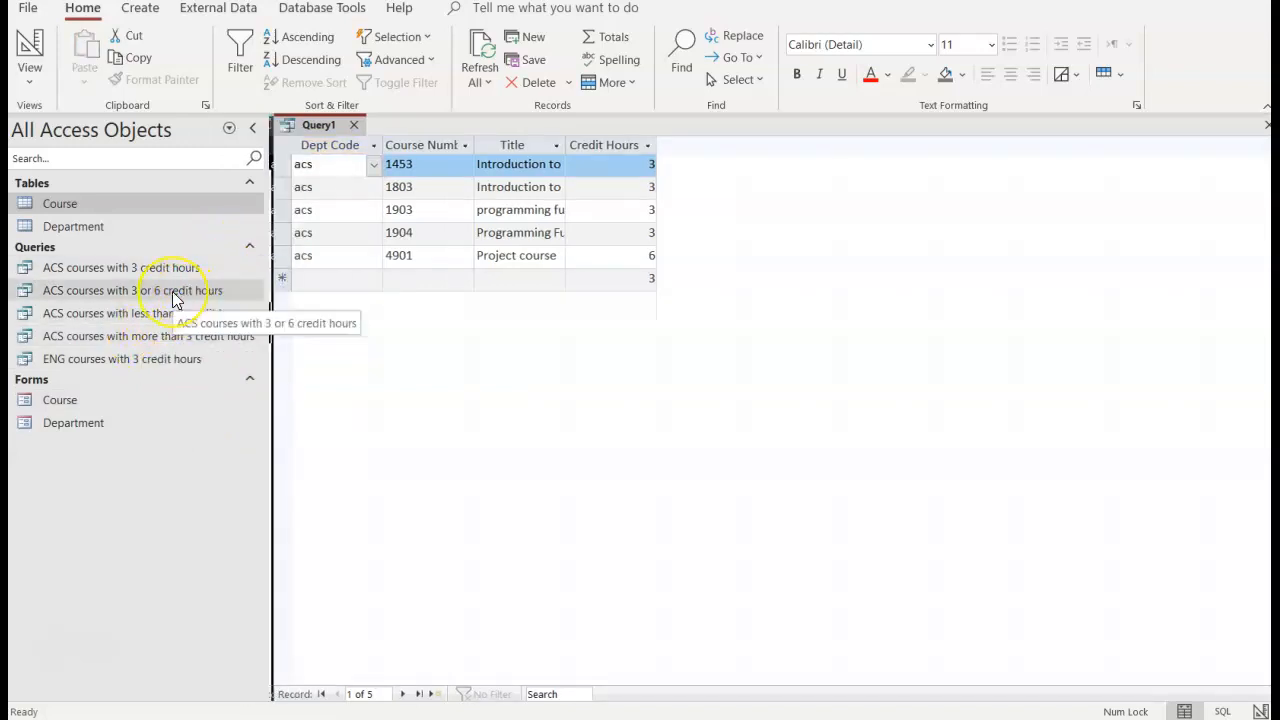
{"action": "double_click", "coordinate": [172, 292]}
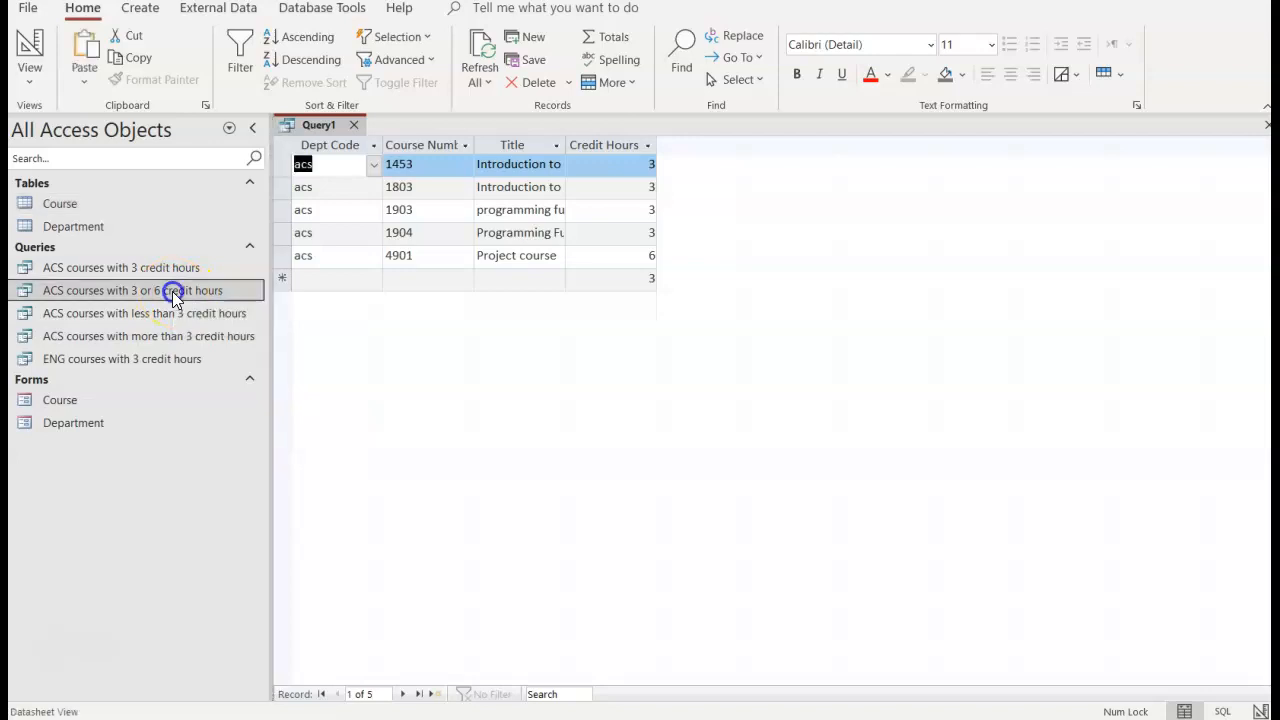
Step: Compare the design criteria of the saved "ACS courses with 3 or 6 credit hours" query with those of Query1, and close the saved query
{"action": "left_click", "coordinate": [29, 45]}
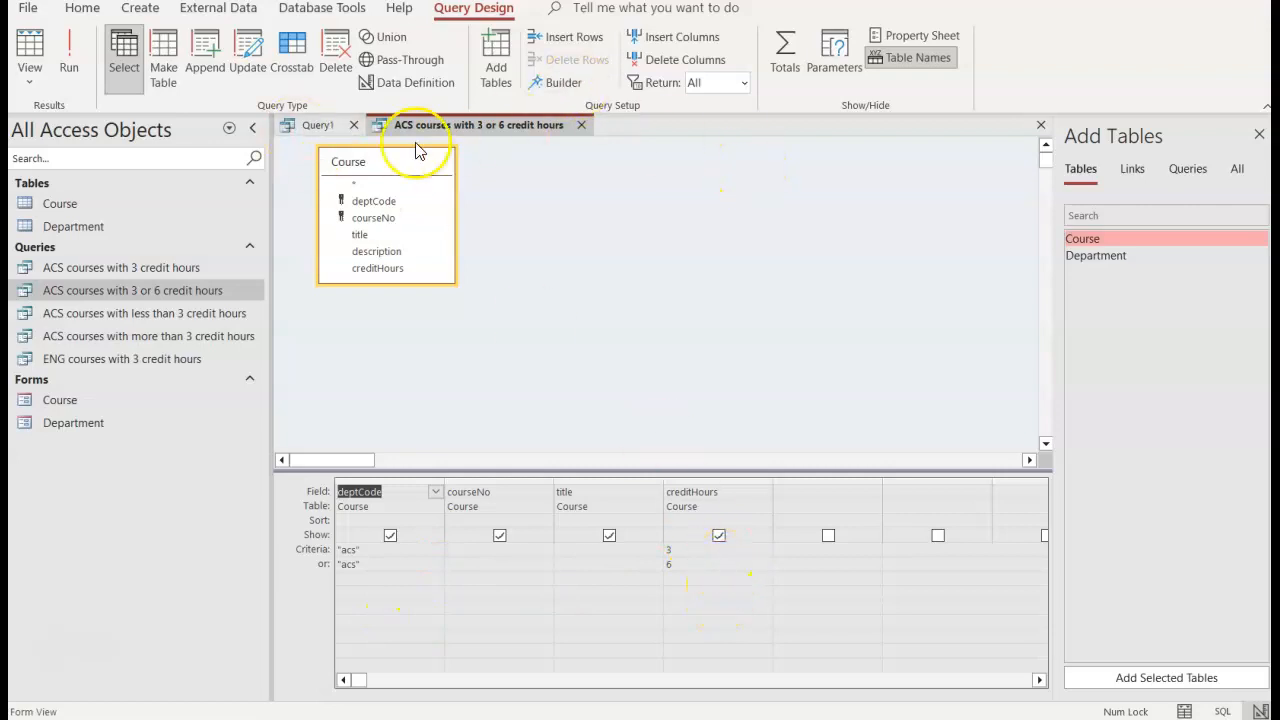
{"action": "left_click", "coordinate": [320, 125]}
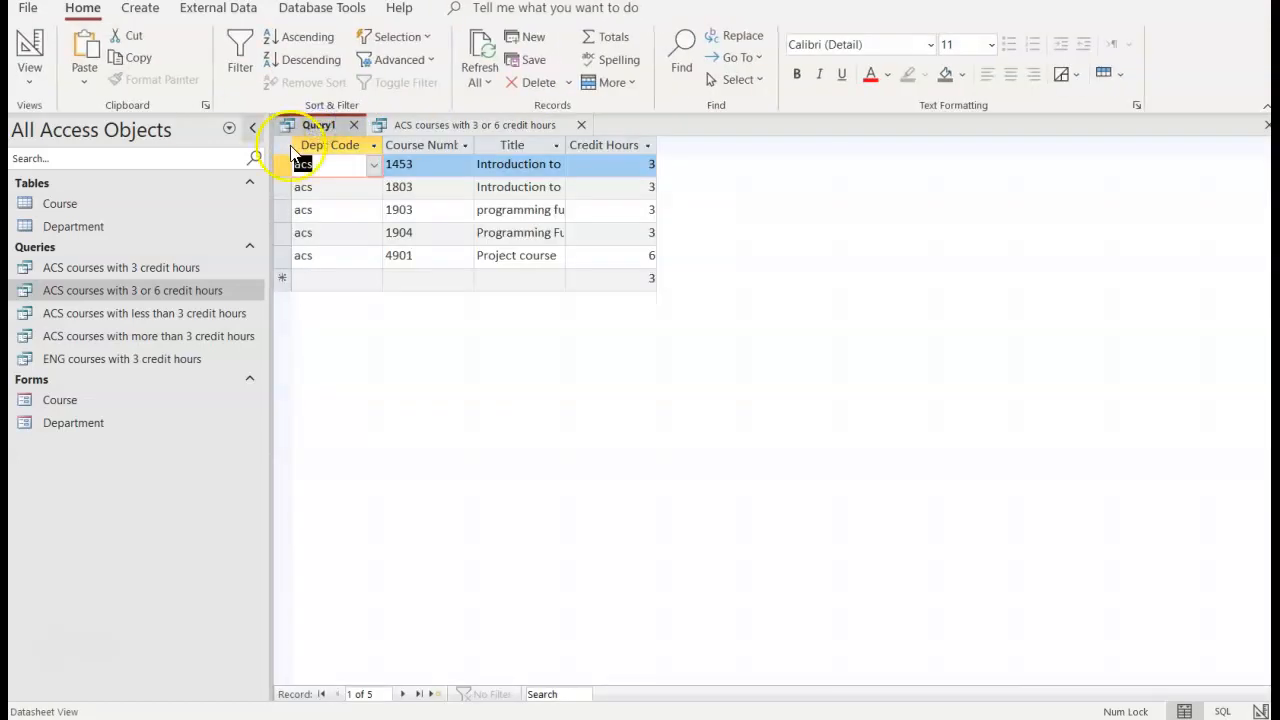
{"action": "left_click", "coordinate": [30, 45]}
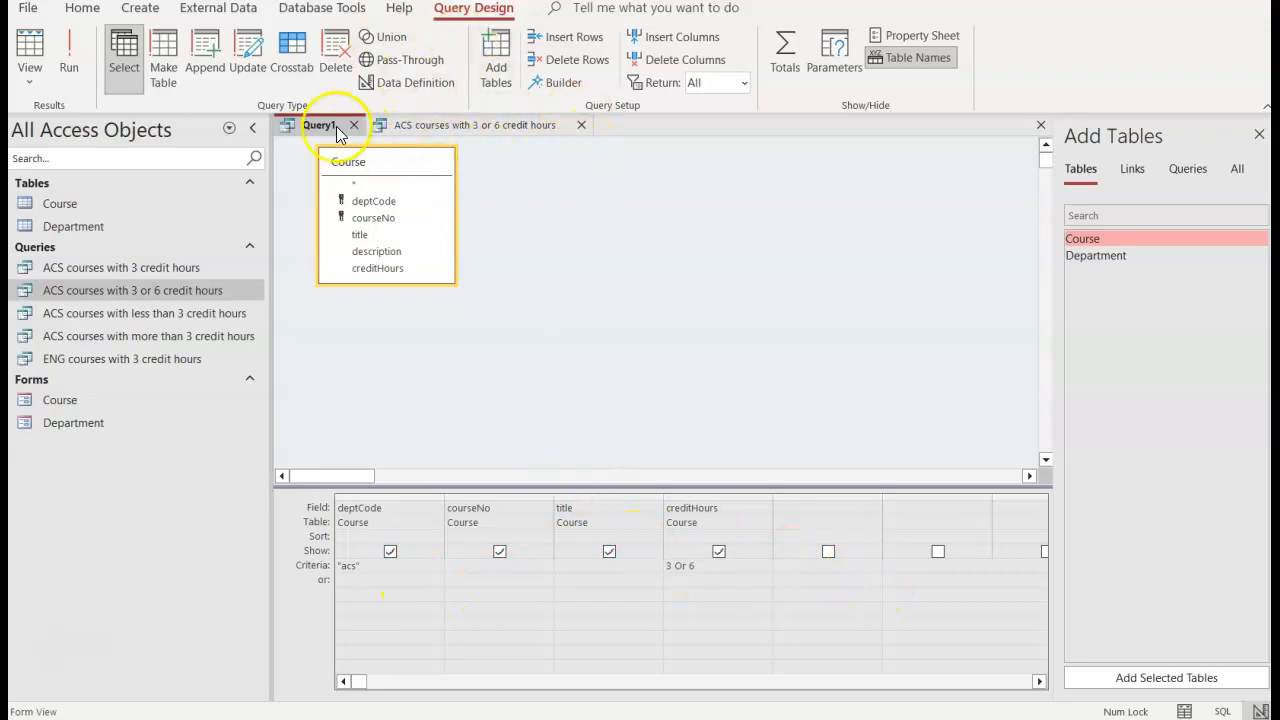
{"action": "left_click", "coordinate": [581, 125]}
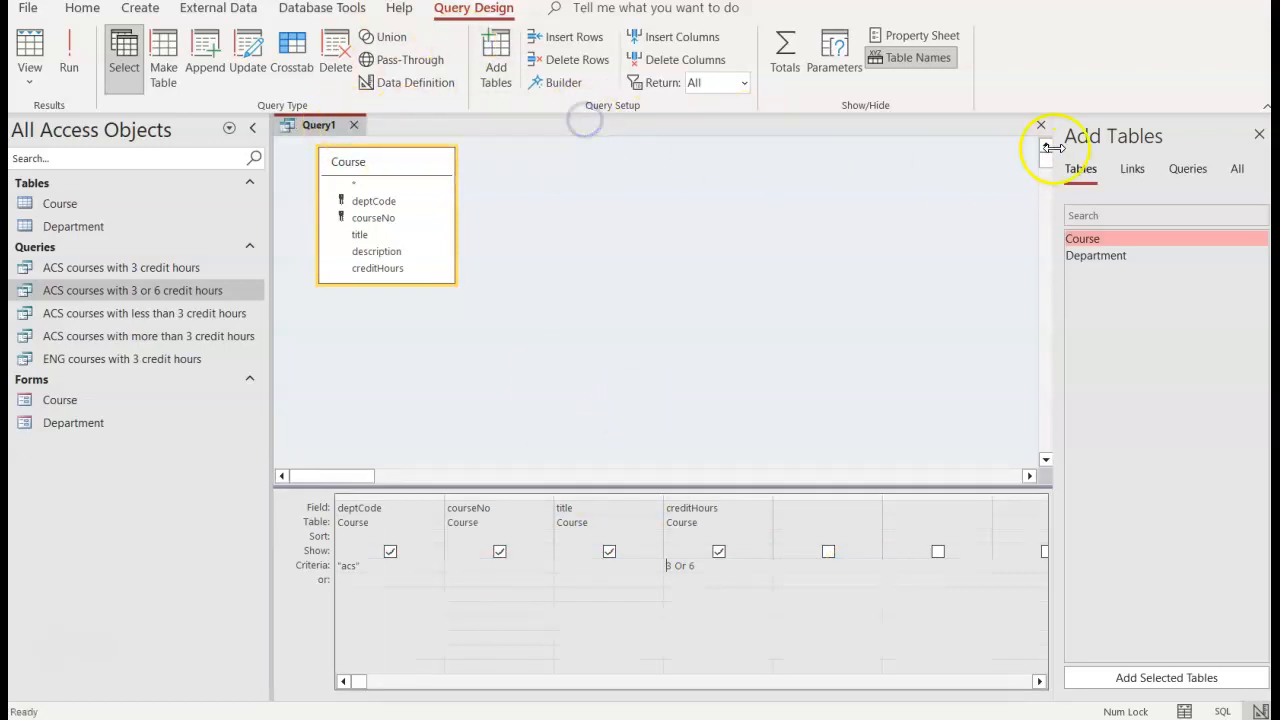
Step: Close Query1 and save it as "ACS courses with 3 or 6 credit hours short version"
{"action": "left_click", "coordinate": [1041, 128]}
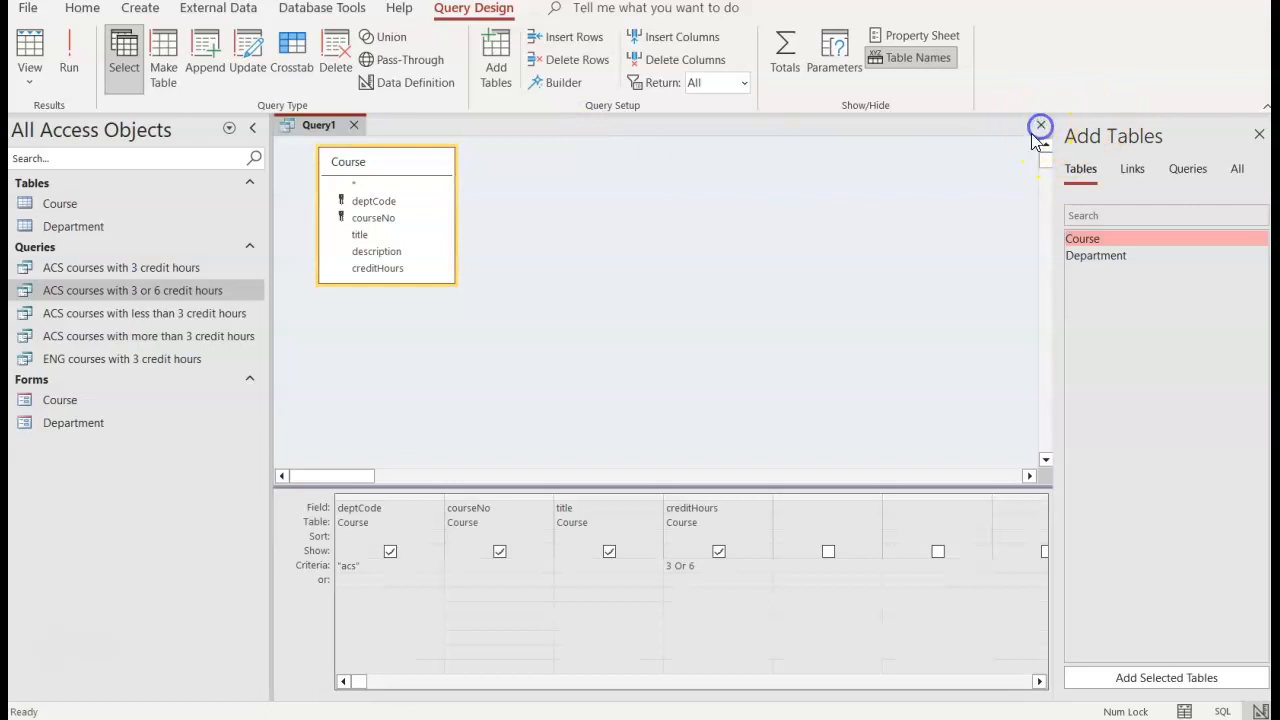
{"action": "left_click", "coordinate": [577, 404]}
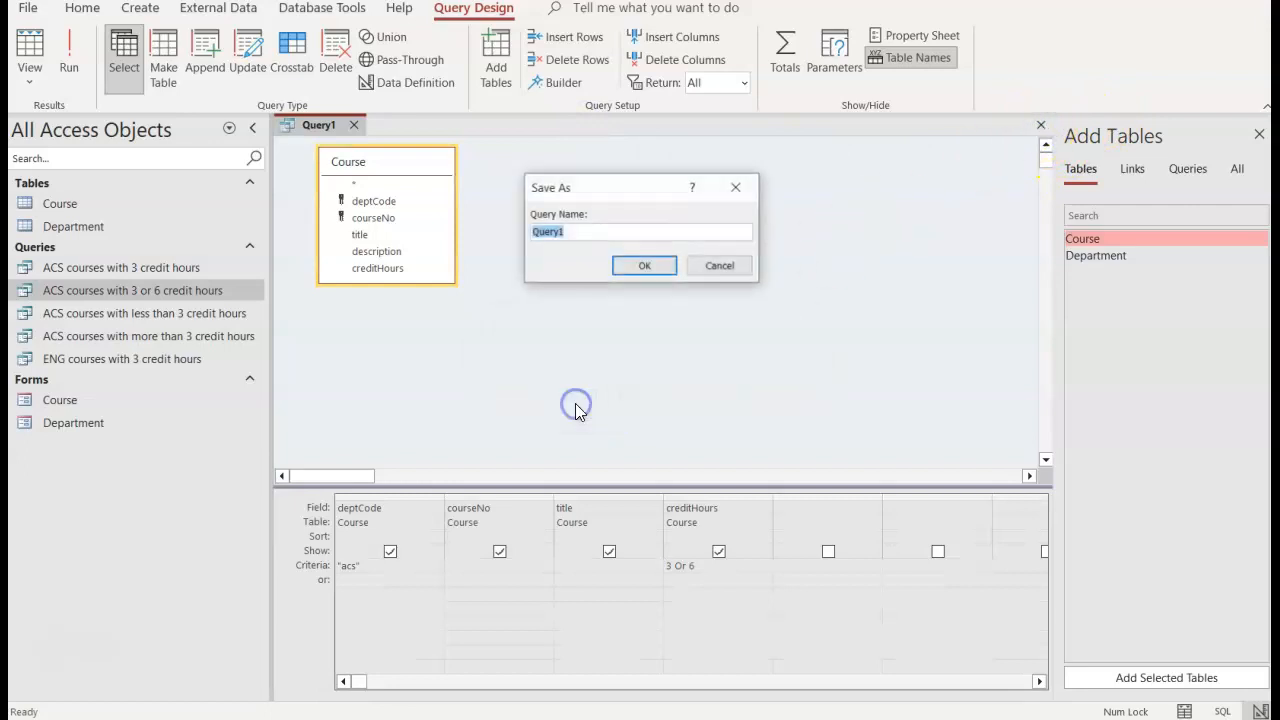
{"action": "type", "text": "AC"}
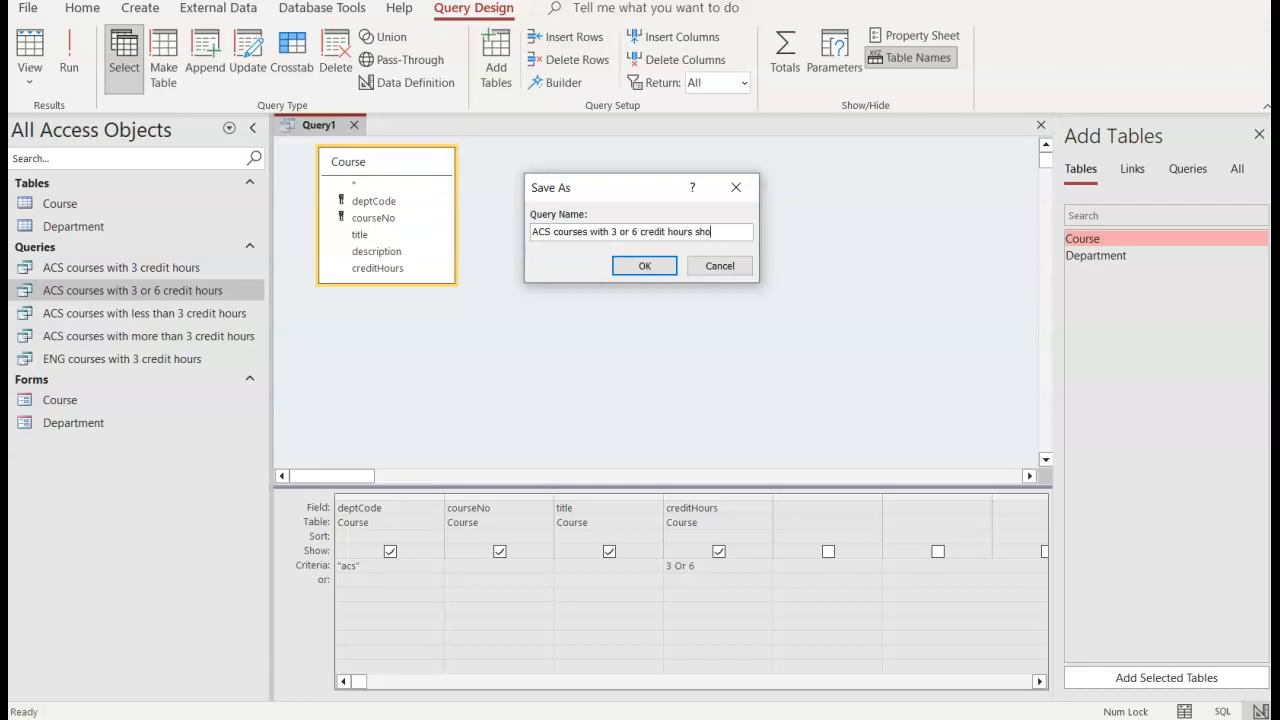
{"action": "key", "text": "Return"}
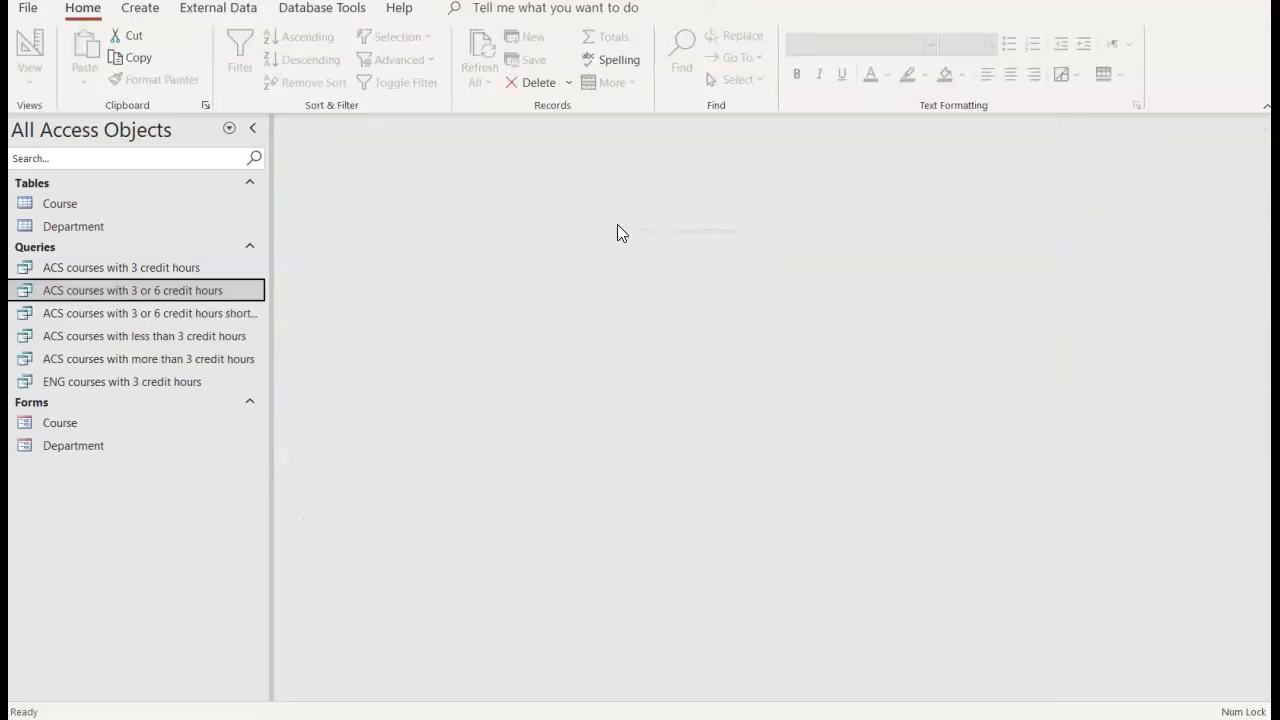
Step: Start a new query design on the Course table with the deptCode, courseNo, title and creditHours fields
{"action": "left_click", "coordinate": [141, 8]}
{"action": "left_click", "coordinate": [292, 64]}
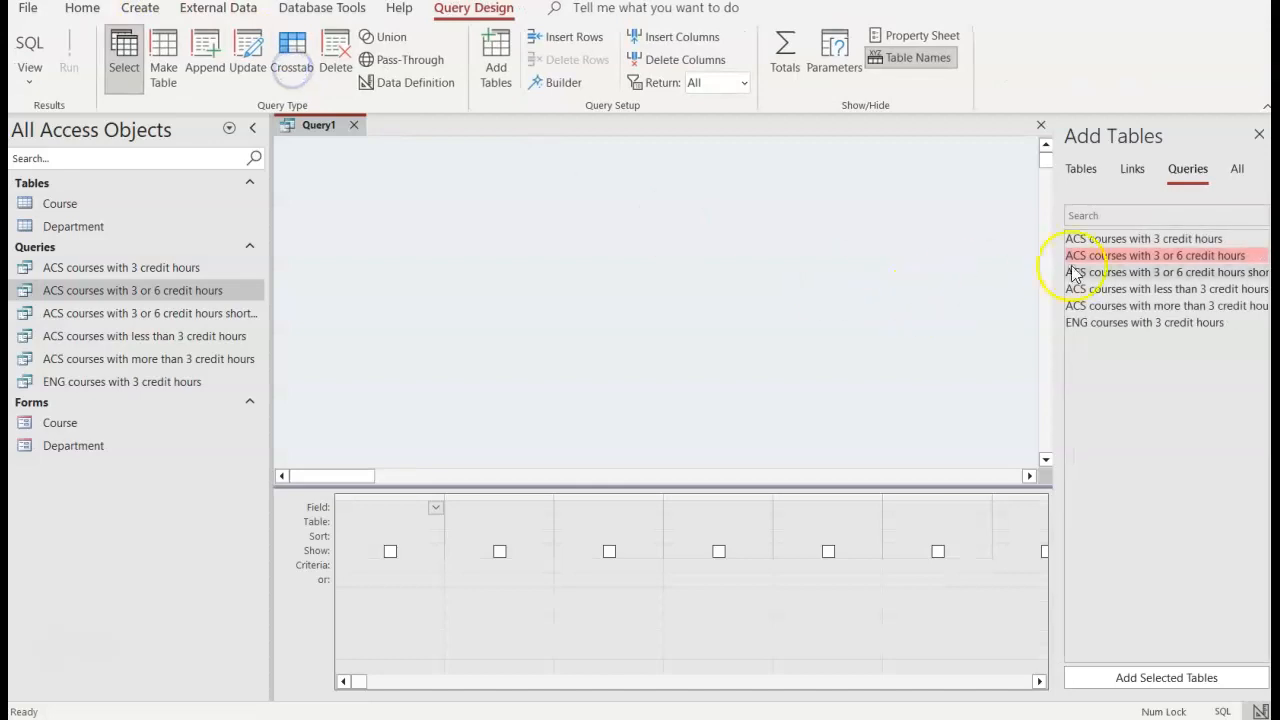
{"action": "left_click", "coordinate": [1082, 170]}
{"action": "double_click", "coordinate": [1110, 241]}
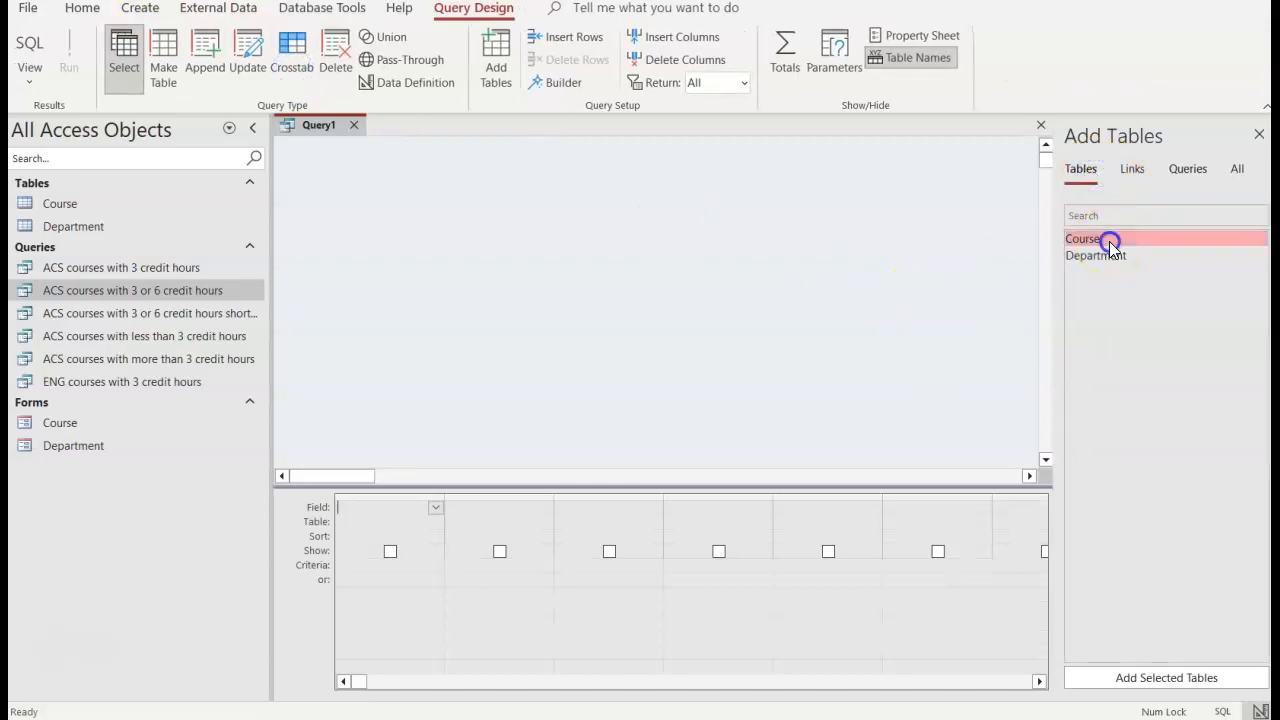
{"action": "left_click", "coordinate": [388, 204]}
{"action": "double_click", "coordinate": [388, 204]}
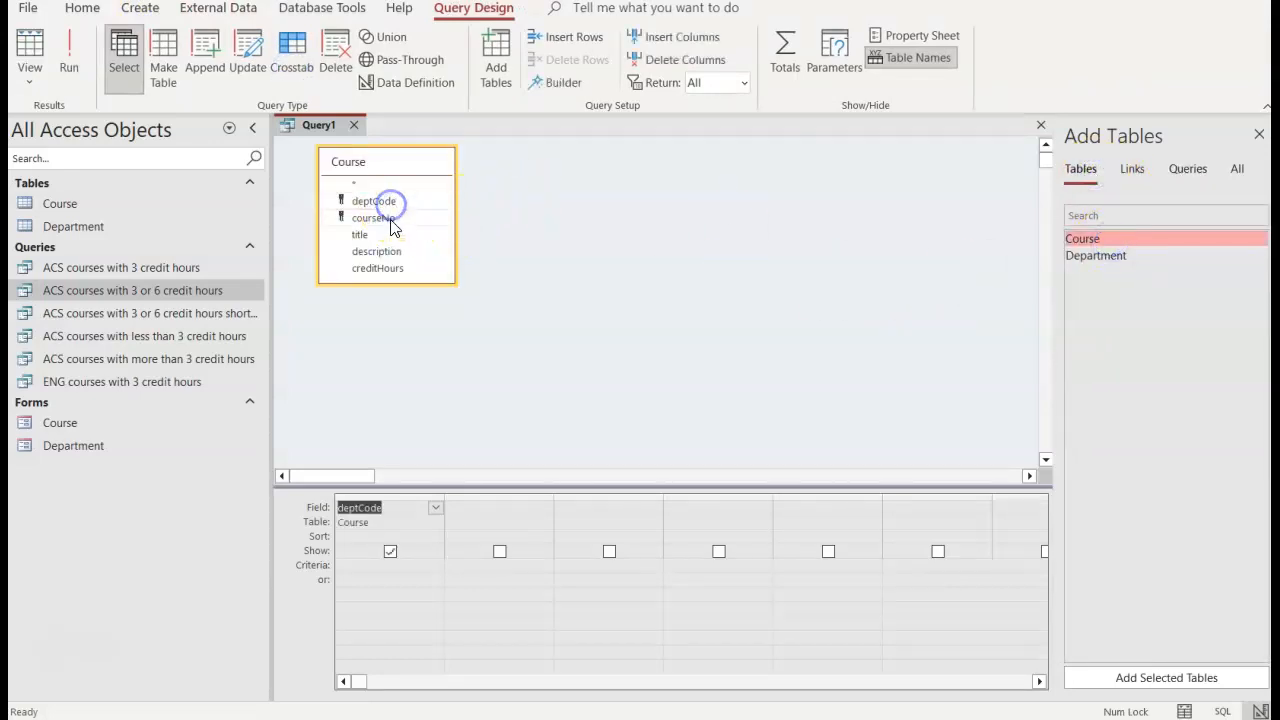
{"action": "double_click", "coordinate": [386, 217]}
{"action": "double_click", "coordinate": [366, 236]}
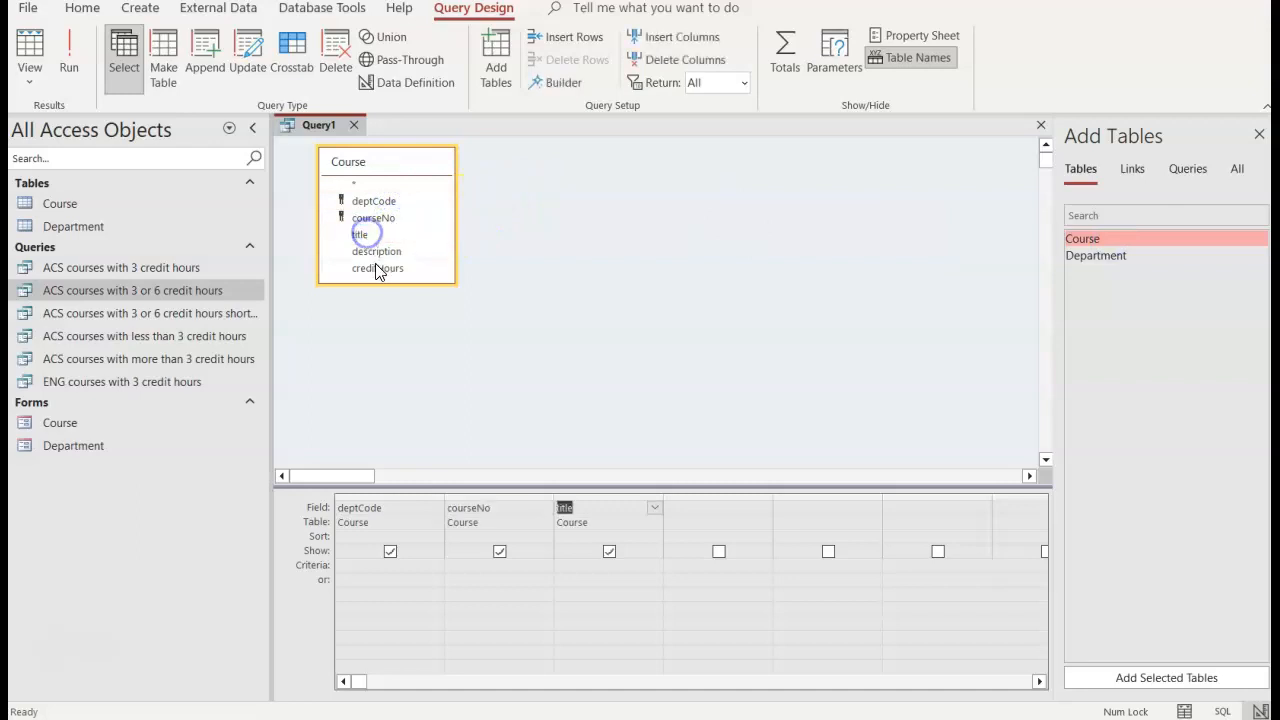
{"action": "double_click", "coordinate": [376, 268]}
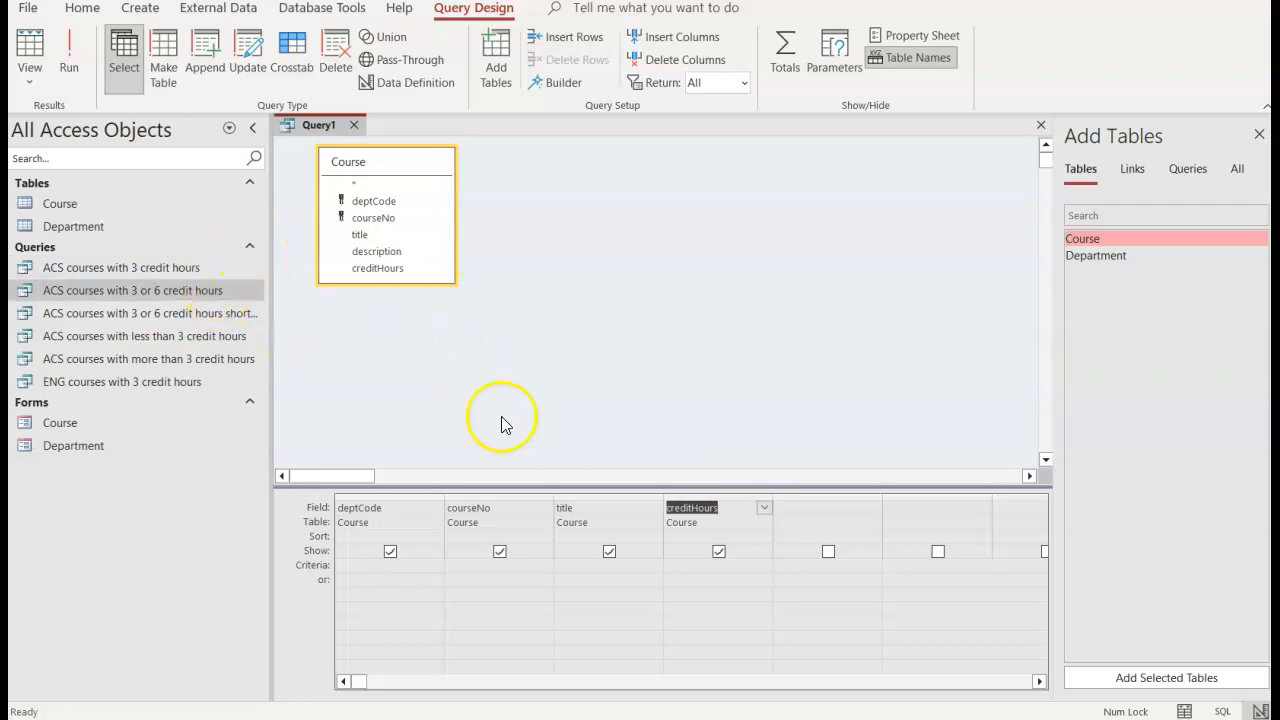
Step: Set the criteria to acs for deptCode and 3 for creditHours, and run the query
{"action": "left_click", "coordinate": [375, 566]}
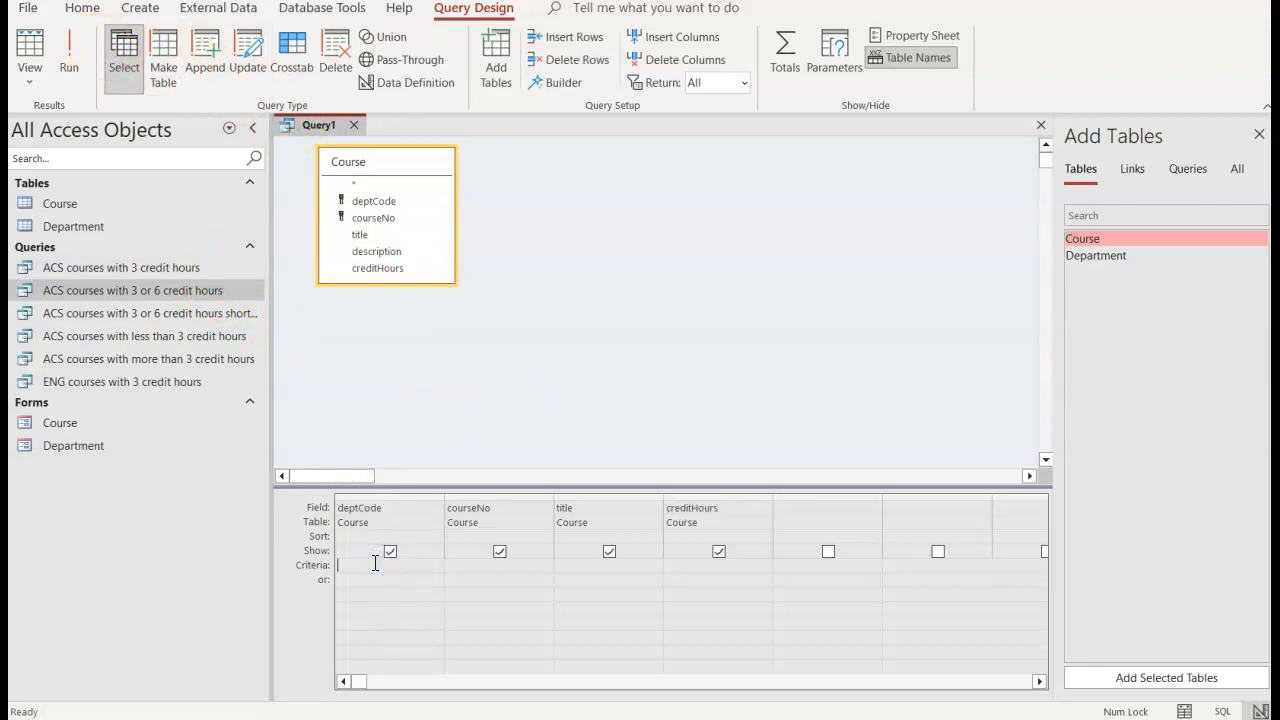
{"action": "type", "text": "acs"}
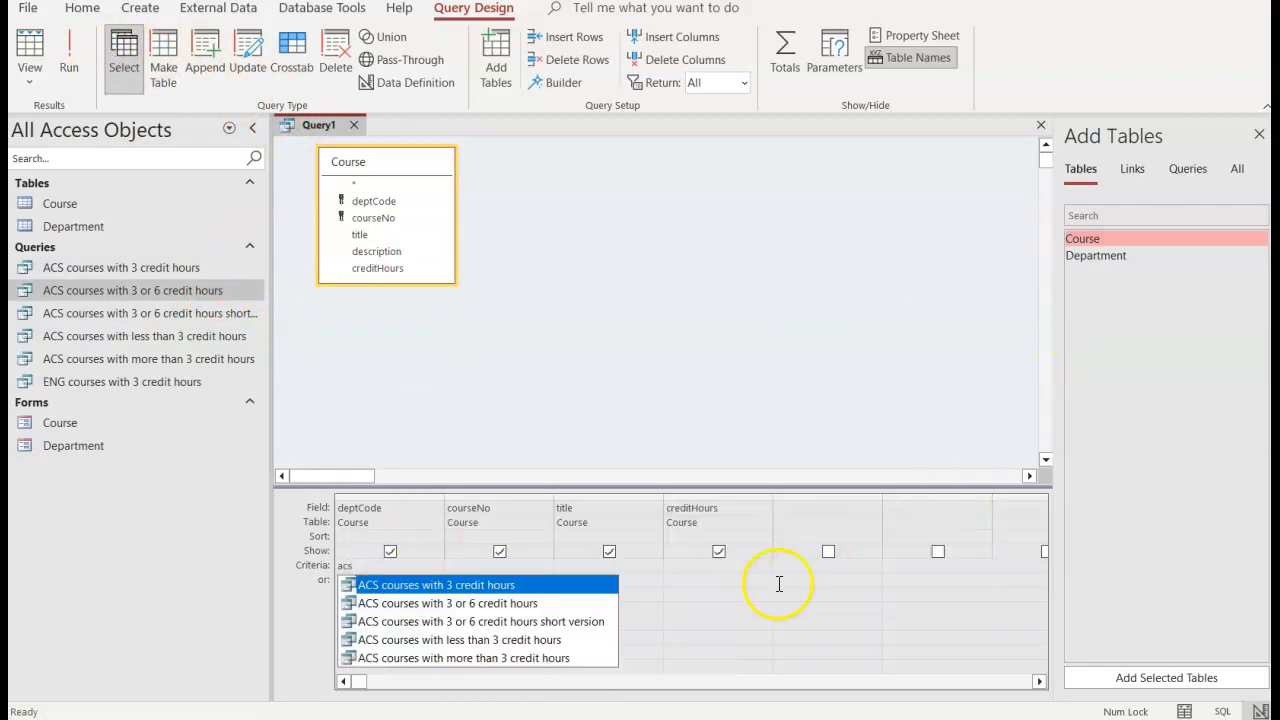
{"action": "left_click", "coordinate": [723, 565]}
{"action": "type", "text": "3"}
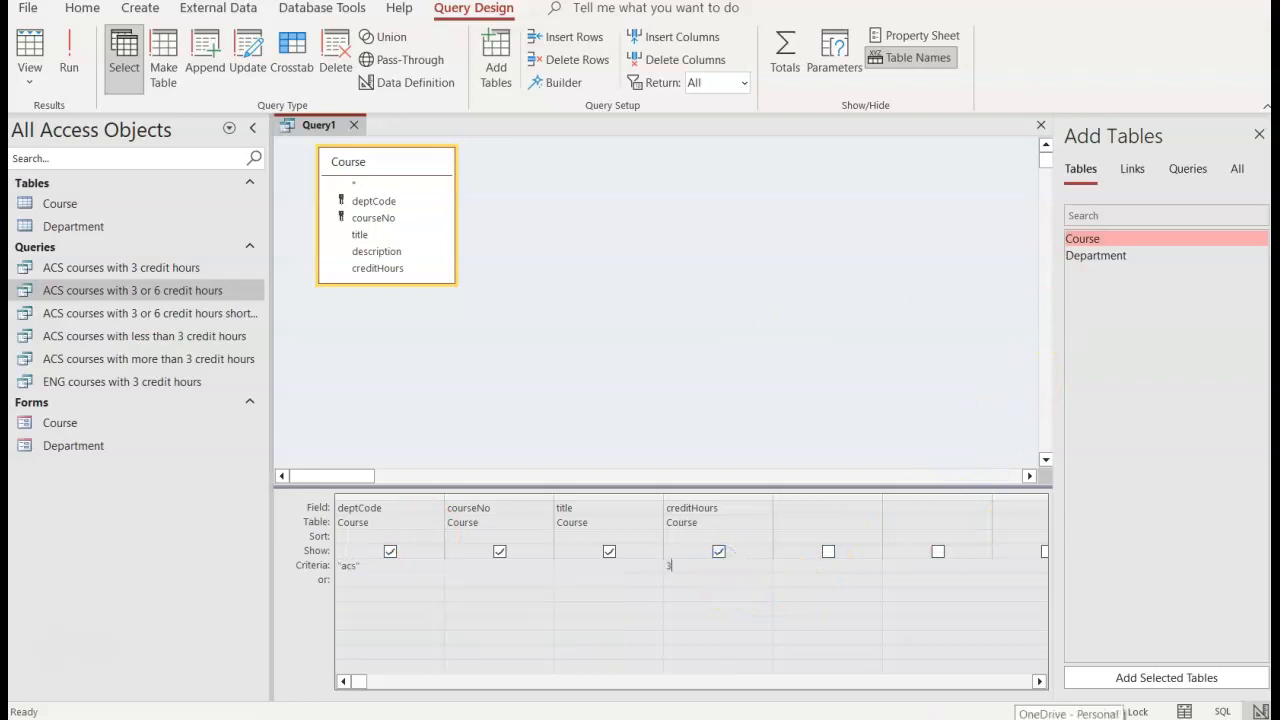
{"action": "left_click", "coordinate": [62, 50]}
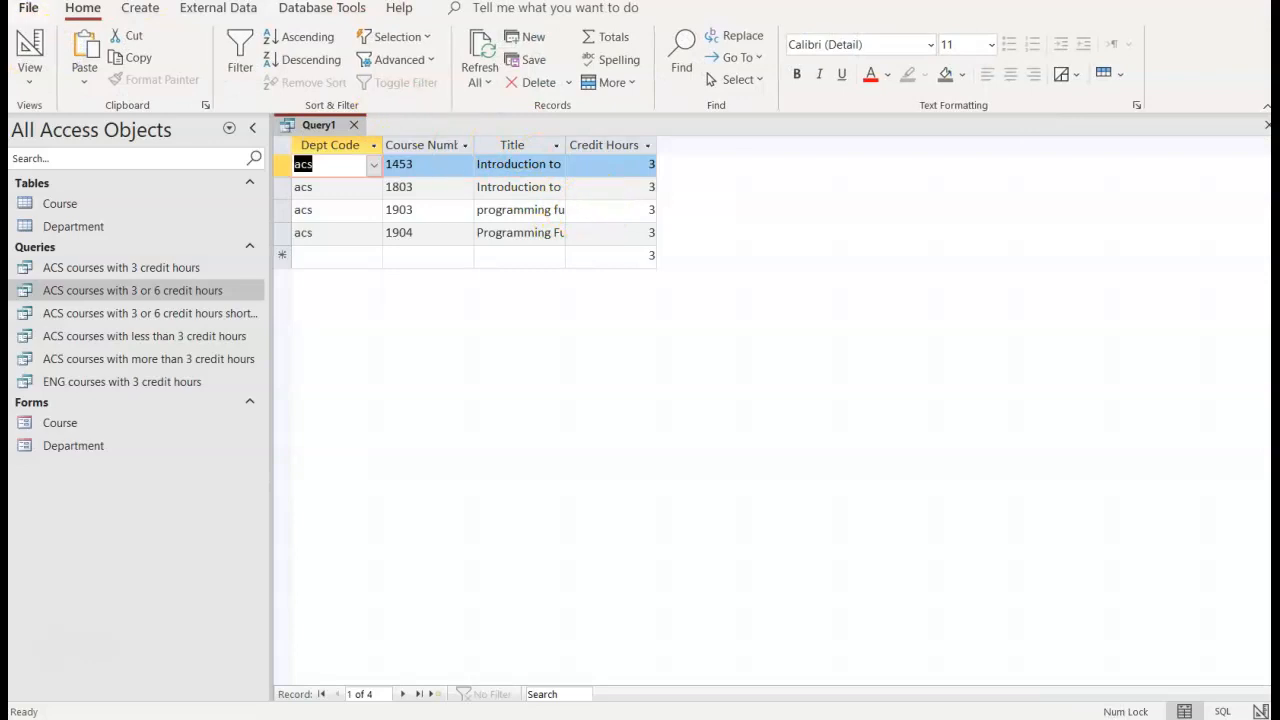
Step: Change the creditHours criterion to "not 3" and extend the deptCode criterion to "acs" or eng, running the query after each change
{"action": "left_click", "coordinate": [31, 48]}
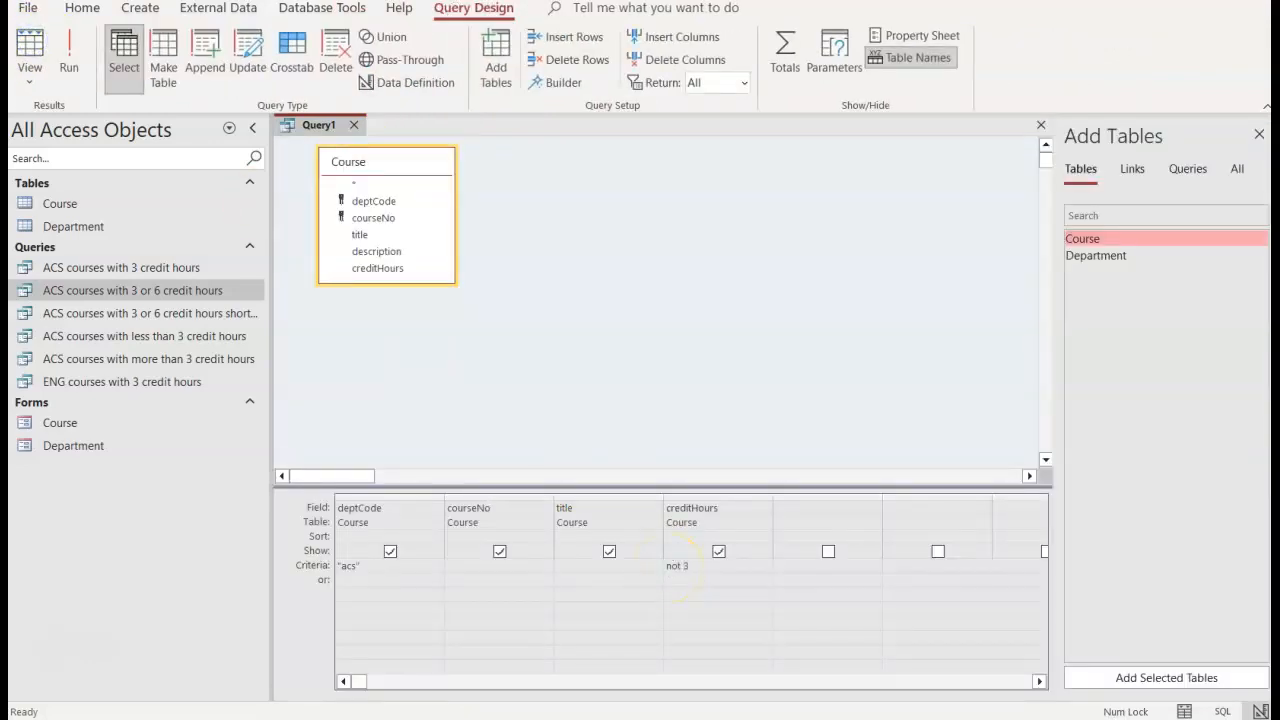
{"action": "left_click", "coordinate": [67, 60]}
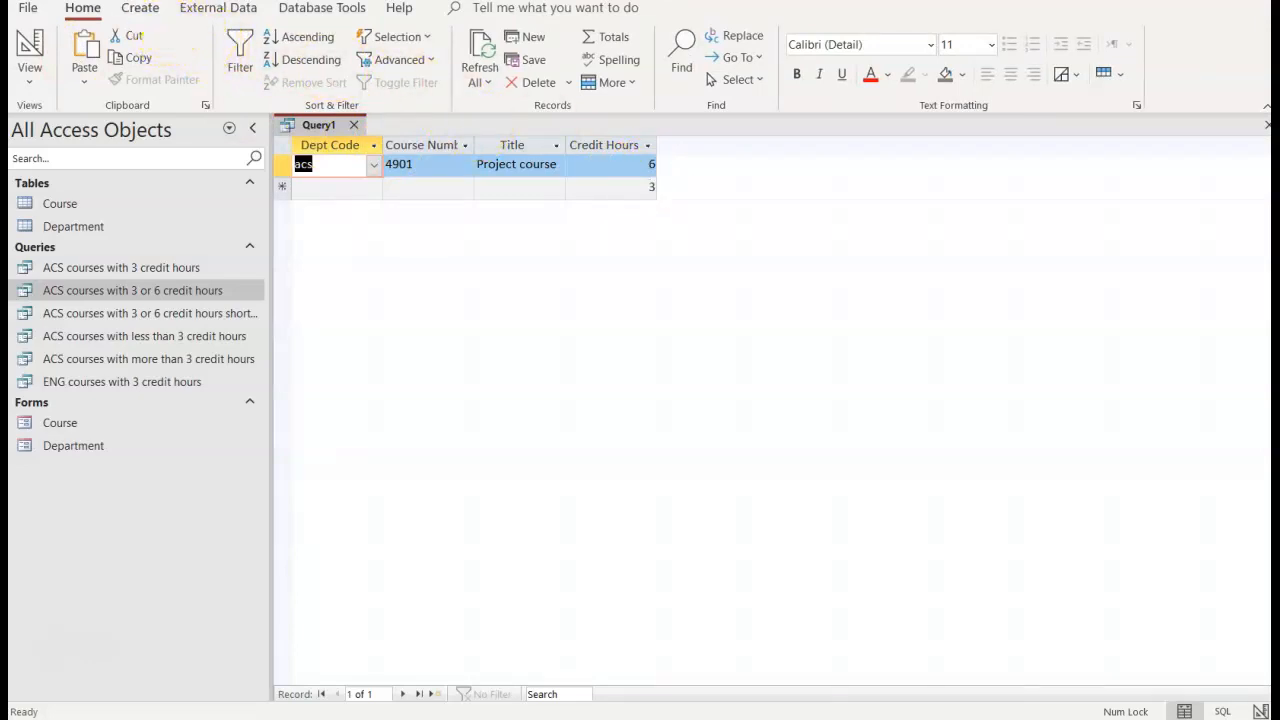
{"action": "left_click", "coordinate": [30, 45]}
{"action": "left_click", "coordinate": [363, 579]}
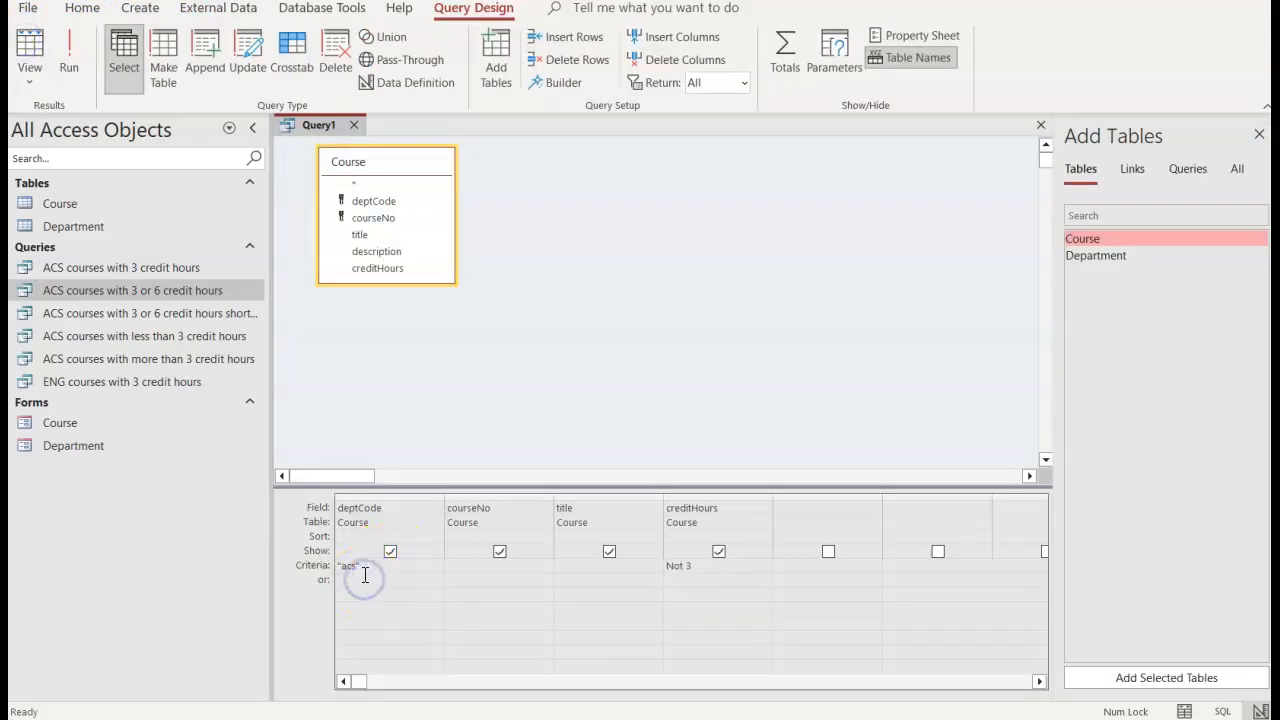
{"action": "type", "text": "\" or eng"}
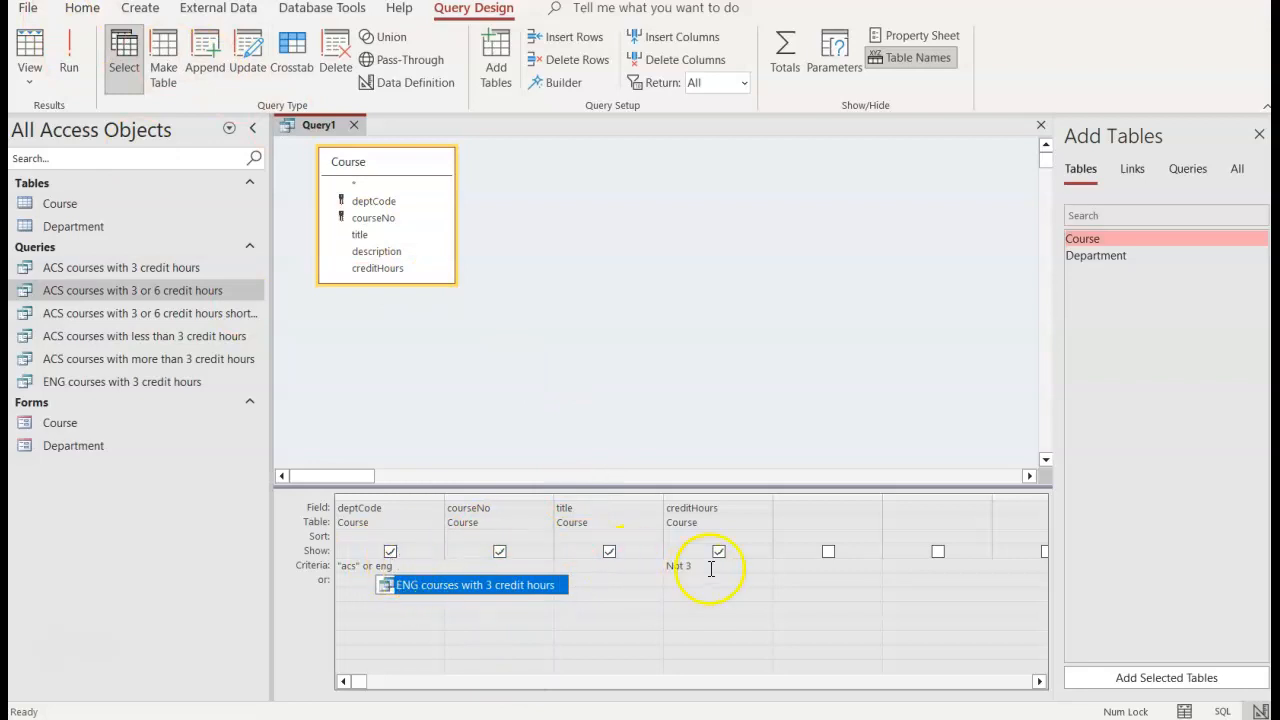
{"action": "left_click", "coordinate": [75, 42]}
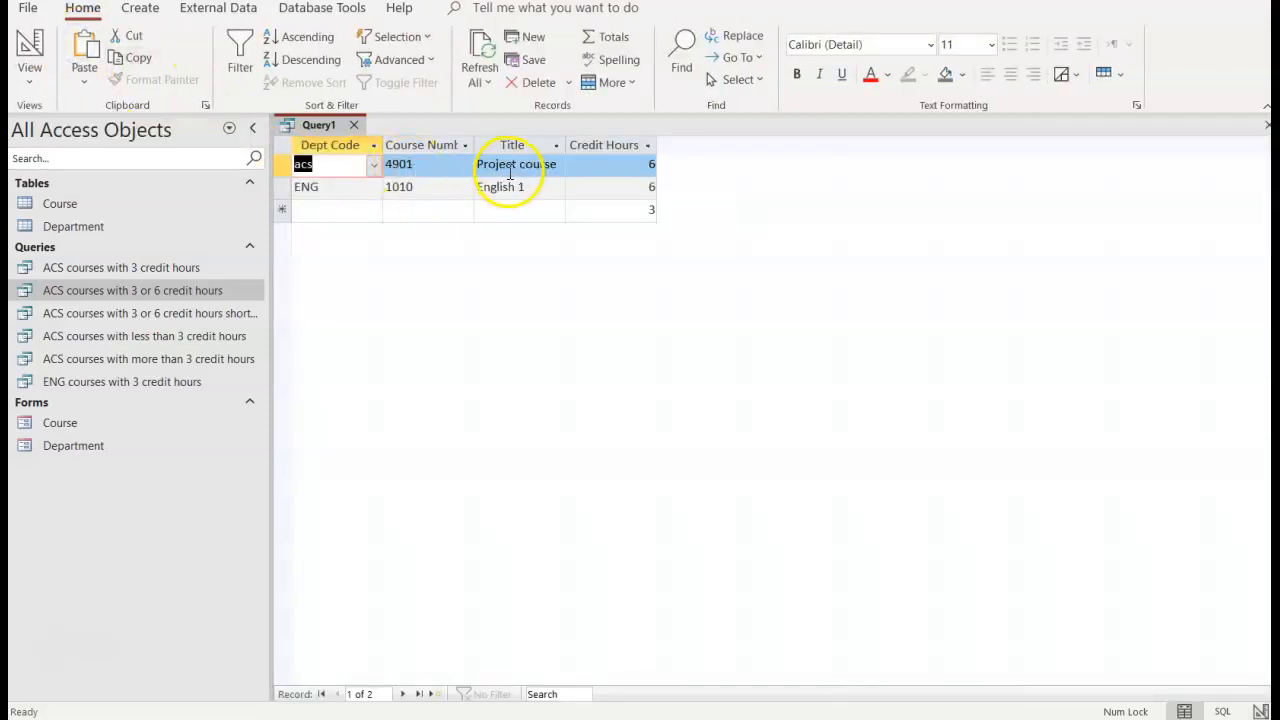
Step: Close the query and save it as "ACS and ENG with not 3 credit hours"
{"action": "left_click", "coordinate": [1262, 124]}
{"action": "left_click", "coordinate": [571, 404]}
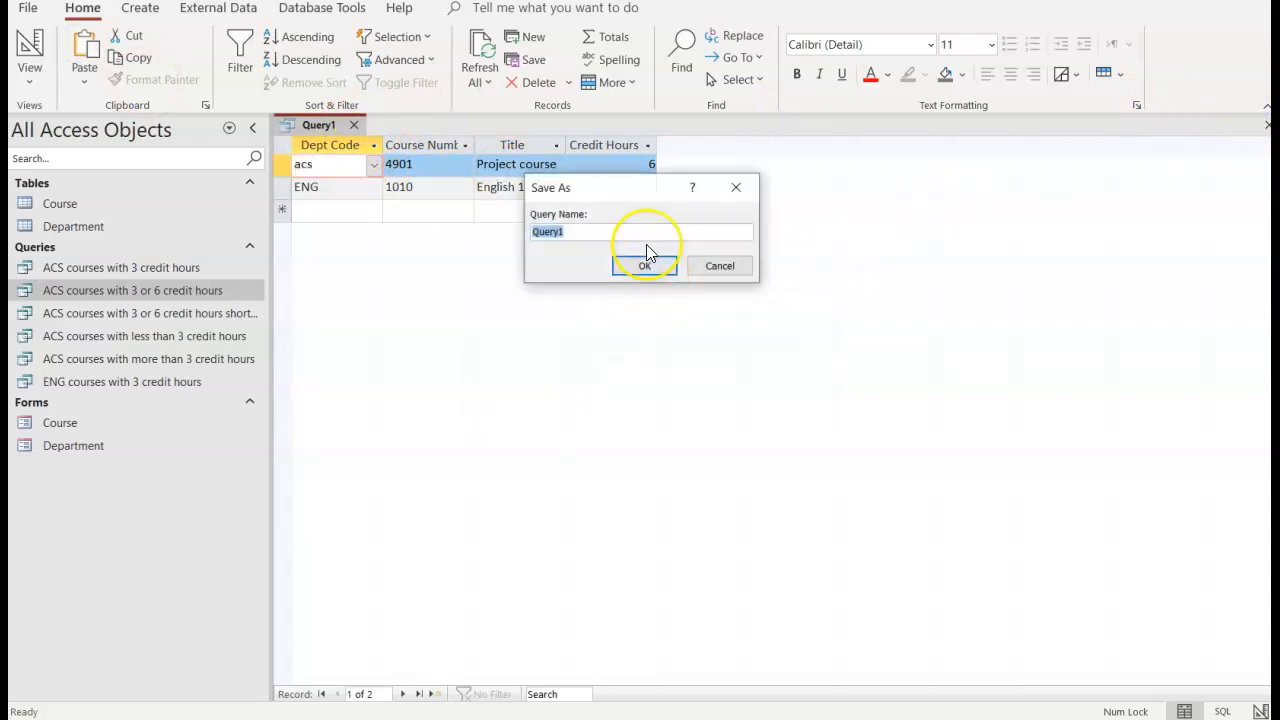
{"action": "type", "text": "ACS and ENG with not 3 credit hours"}
{"action": "key", "text": "Return"}
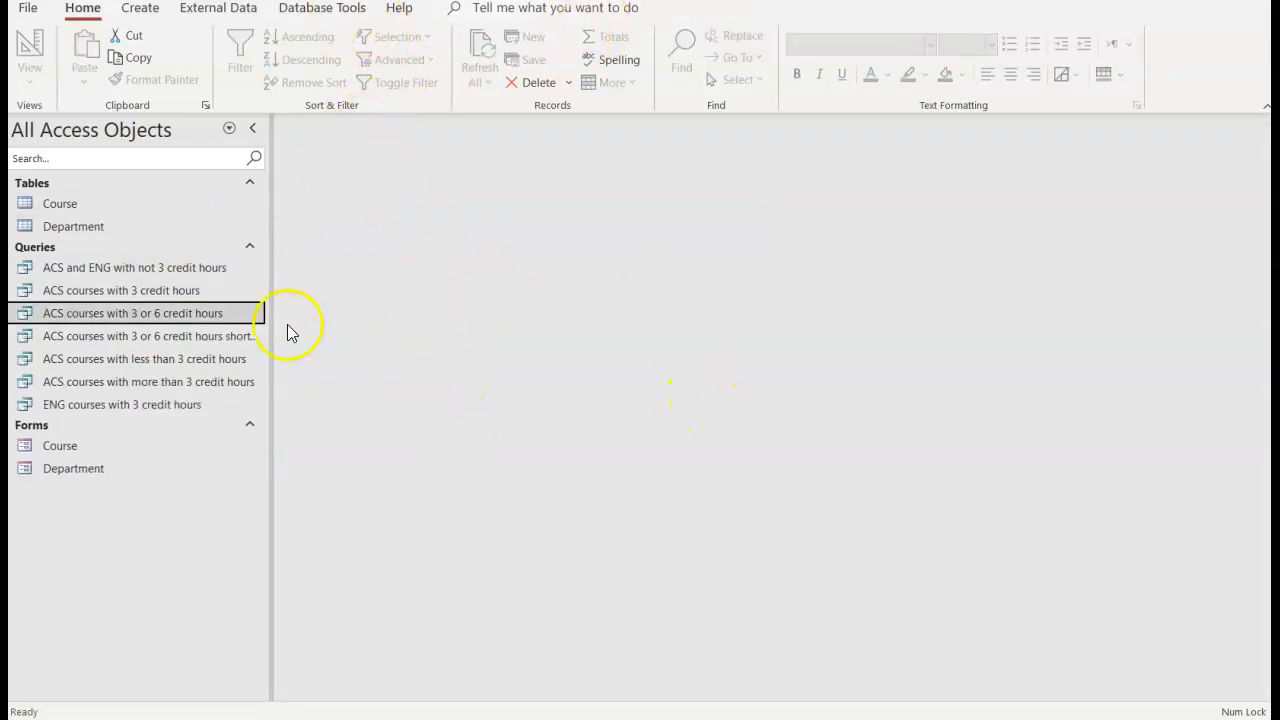
Step: Open both "ACS courses with 3 or 6 credit hours" queries and "ACS and ENG with not 3 credit hours", reviewing each one's criteria in Design View
{"action": "double_click", "coordinate": [207, 314]}
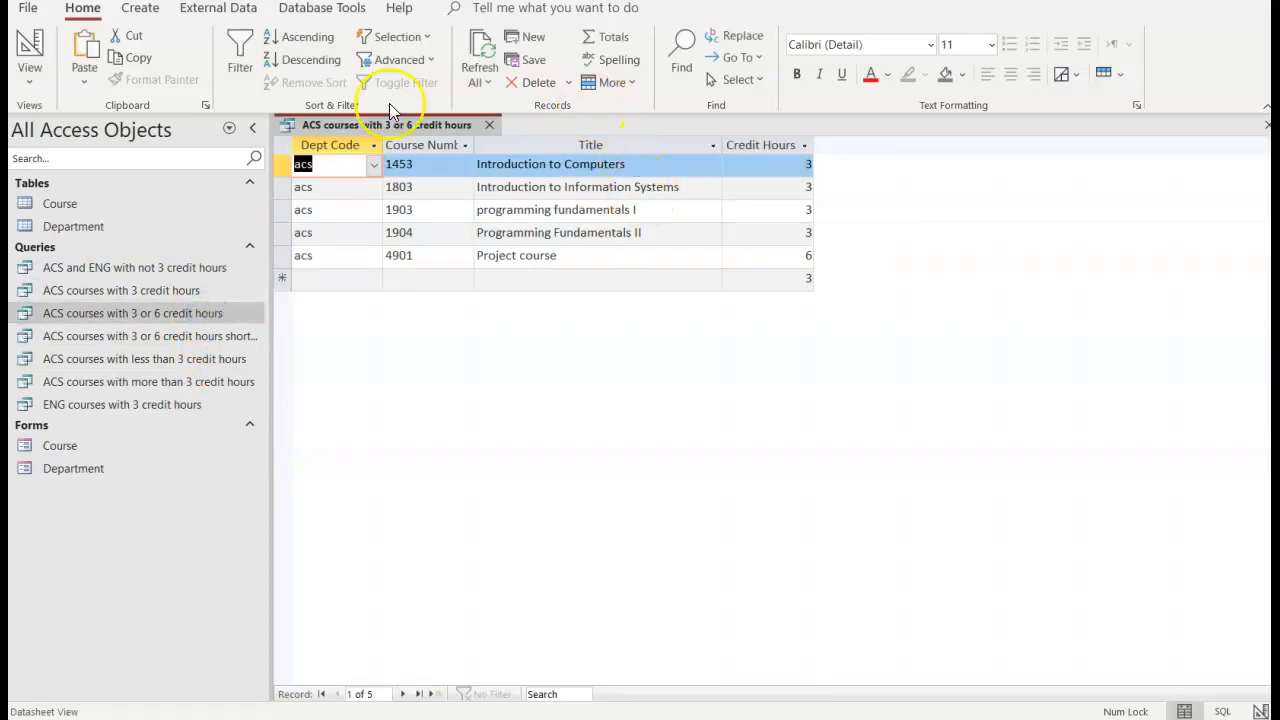
{"action": "left_click", "coordinate": [29, 45]}
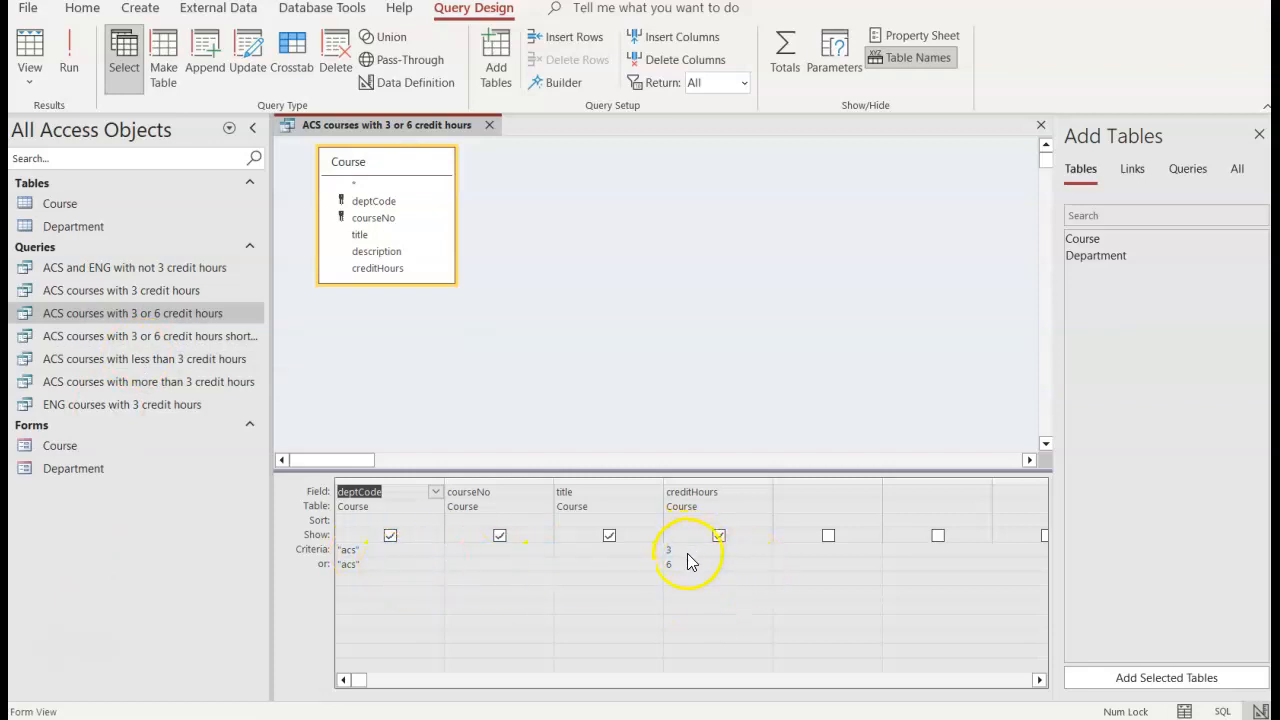
{"action": "double_click", "coordinate": [222, 335]}
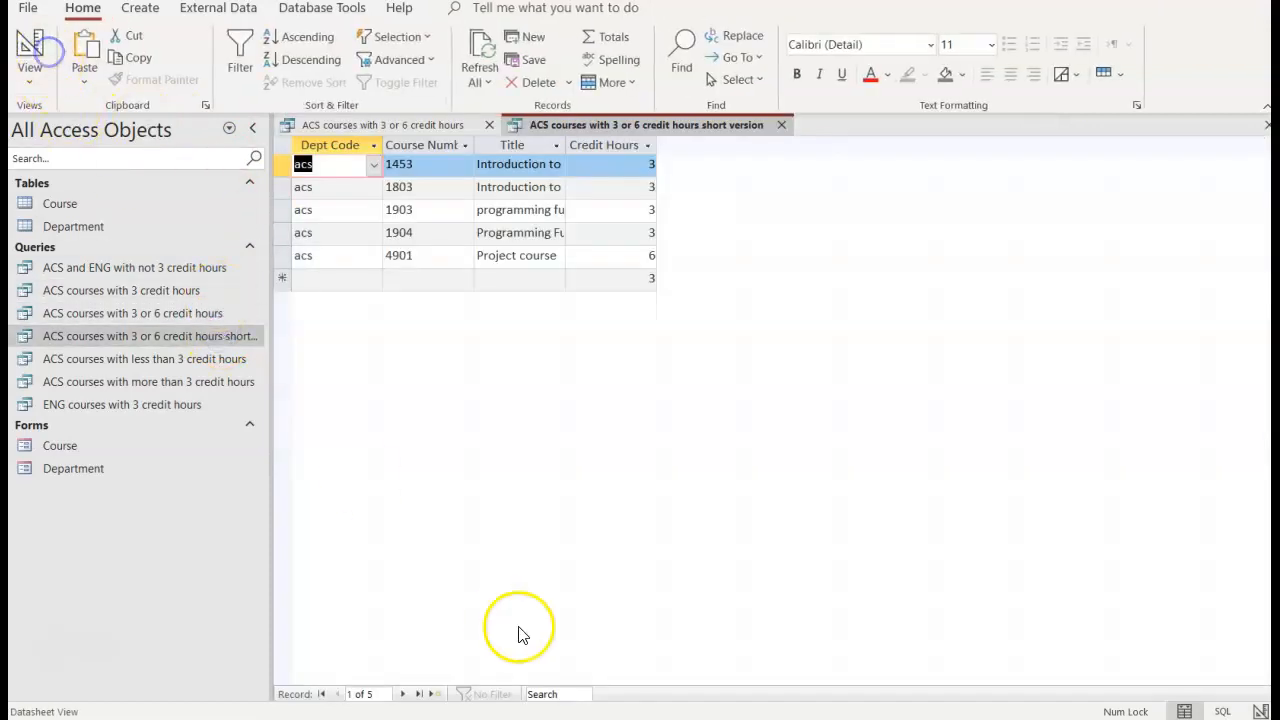
{"action": "left_click", "coordinate": [28, 42]}
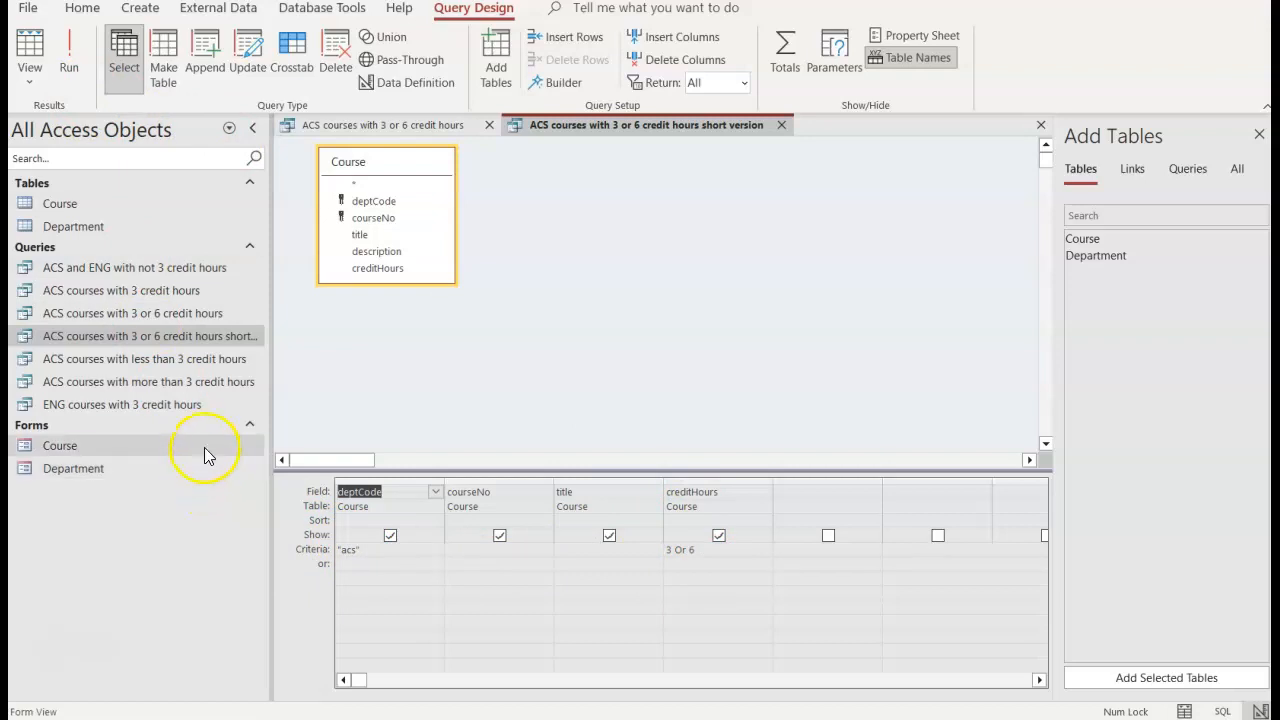
{"action": "double_click", "coordinate": [131, 270]}
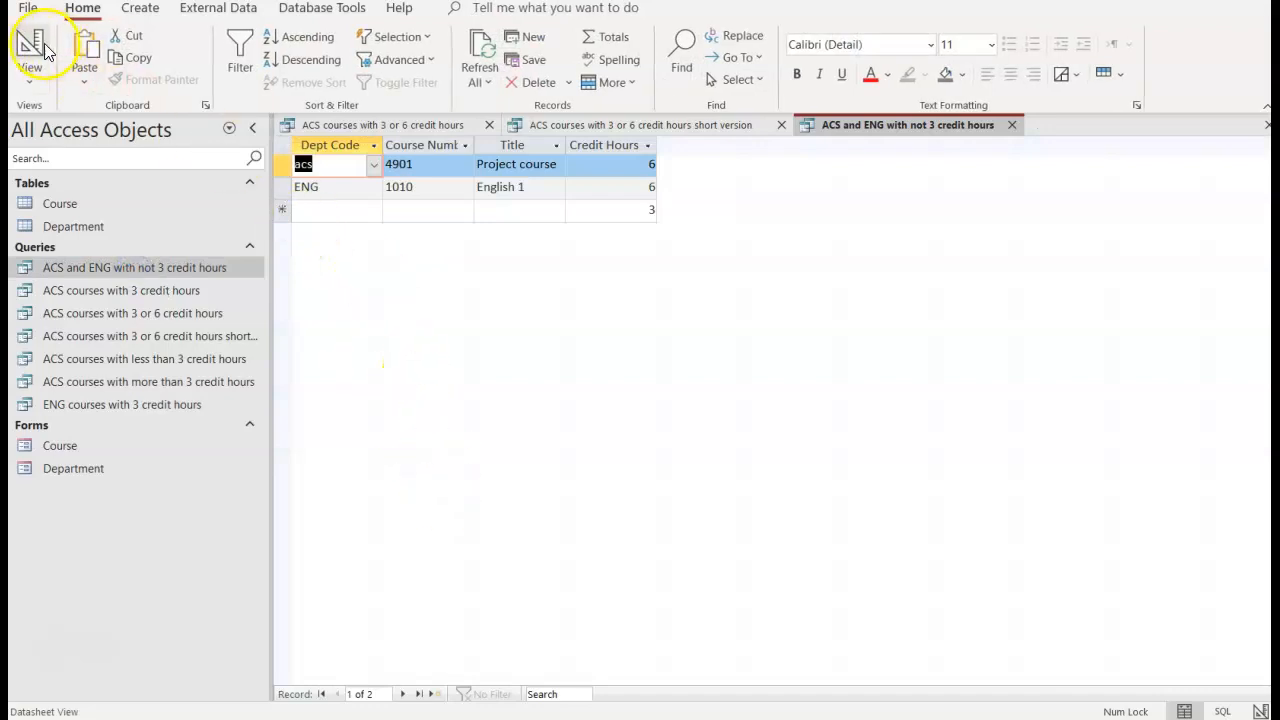
{"action": "left_click", "coordinate": [33, 48]}
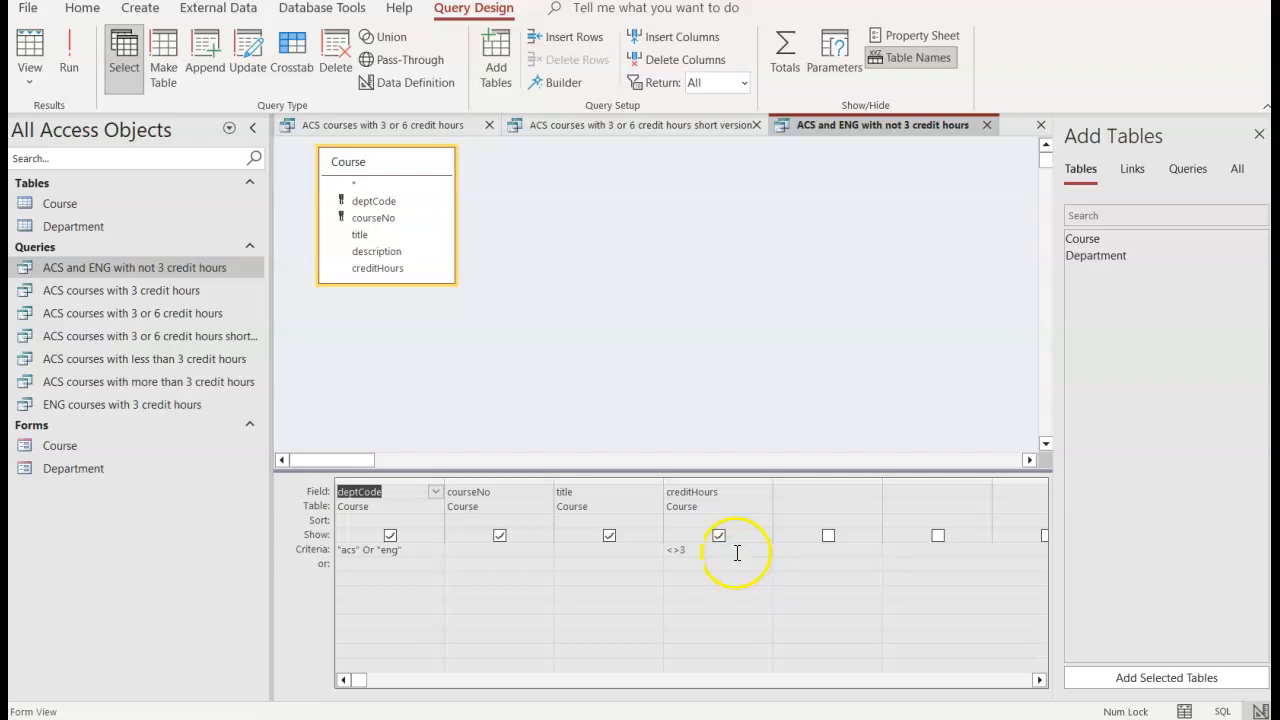
Step: Show the "ACS courses with 3 or 6 credit hours" query in SQL View and examine its WHERE clause
{"action": "left_click", "coordinate": [442, 126]}
{"action": "left_click", "coordinate": [442, 118]}
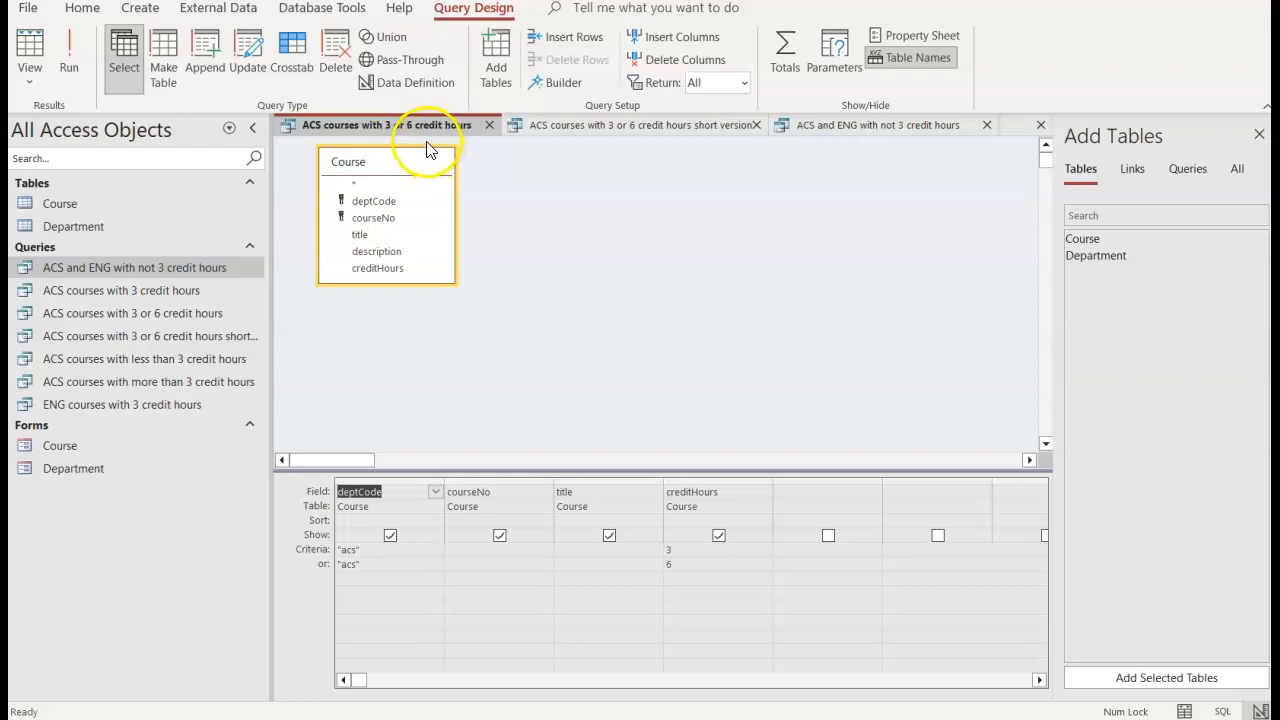
{"action": "right_click", "coordinate": [403, 127]}
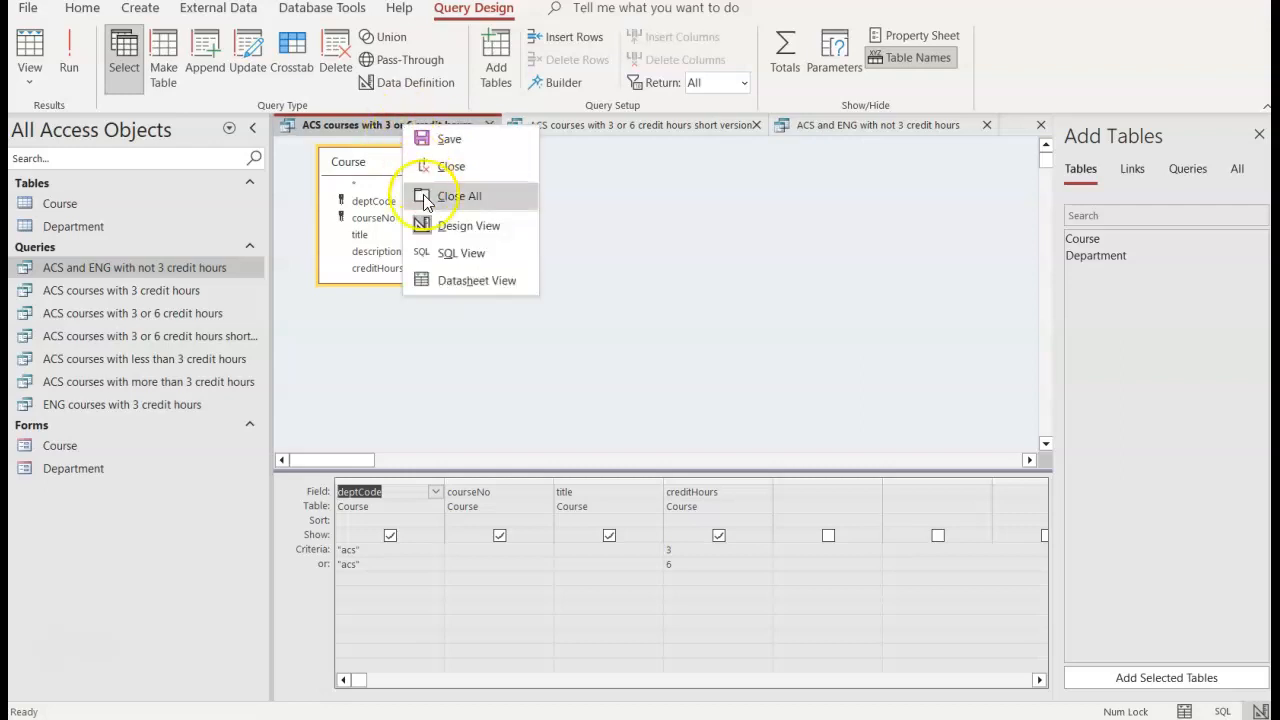
{"action": "left_click", "coordinate": [461, 255]}
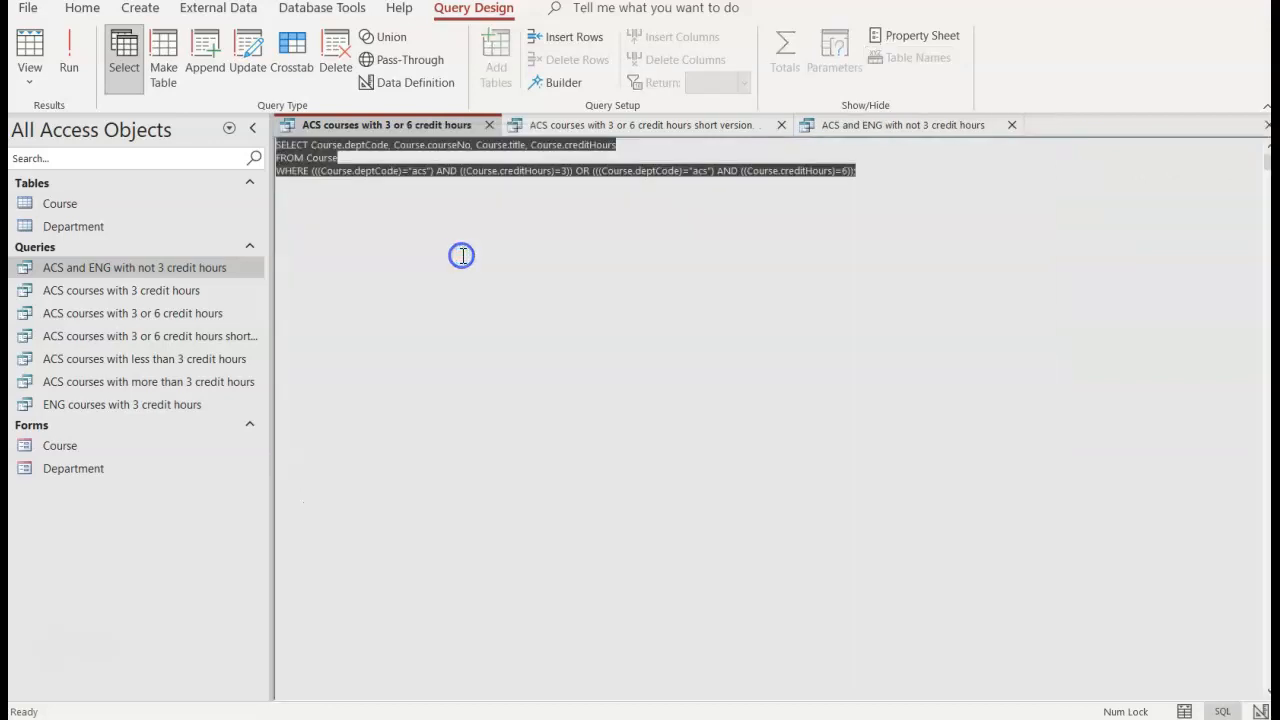
{"action": "left_click", "coordinate": [556, 240]}
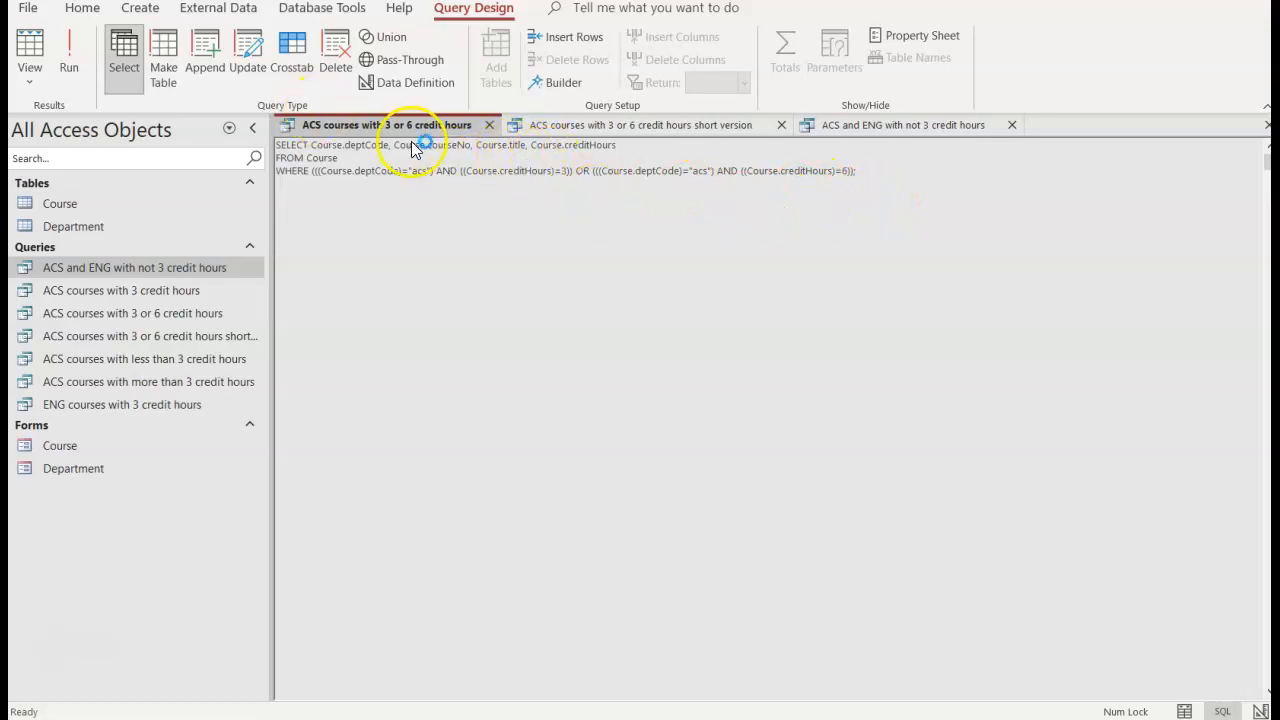
Step: Show the "ACS courses with 3 or 6 credit hours short version" query in SQL View to compare its WHERE clause
{"action": "left_click", "coordinate": [583, 128]}
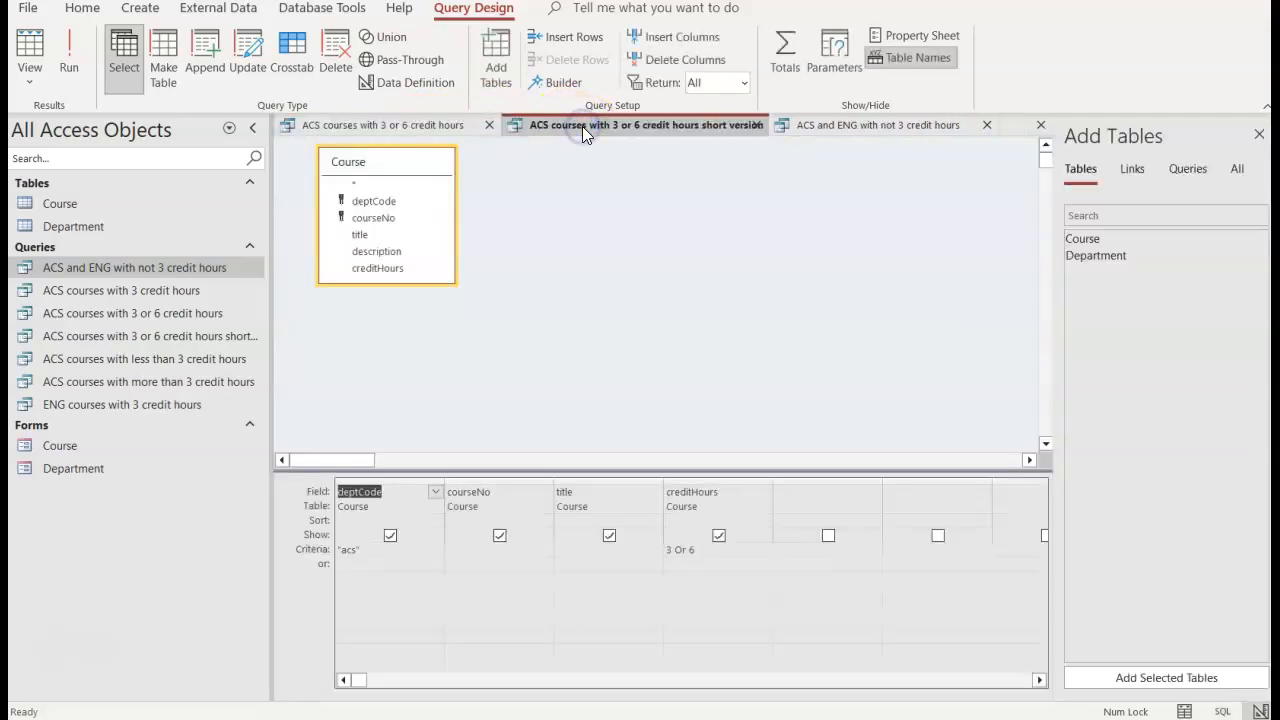
{"action": "right_click", "coordinate": [582, 126]}
{"action": "left_click", "coordinate": [645, 254]}
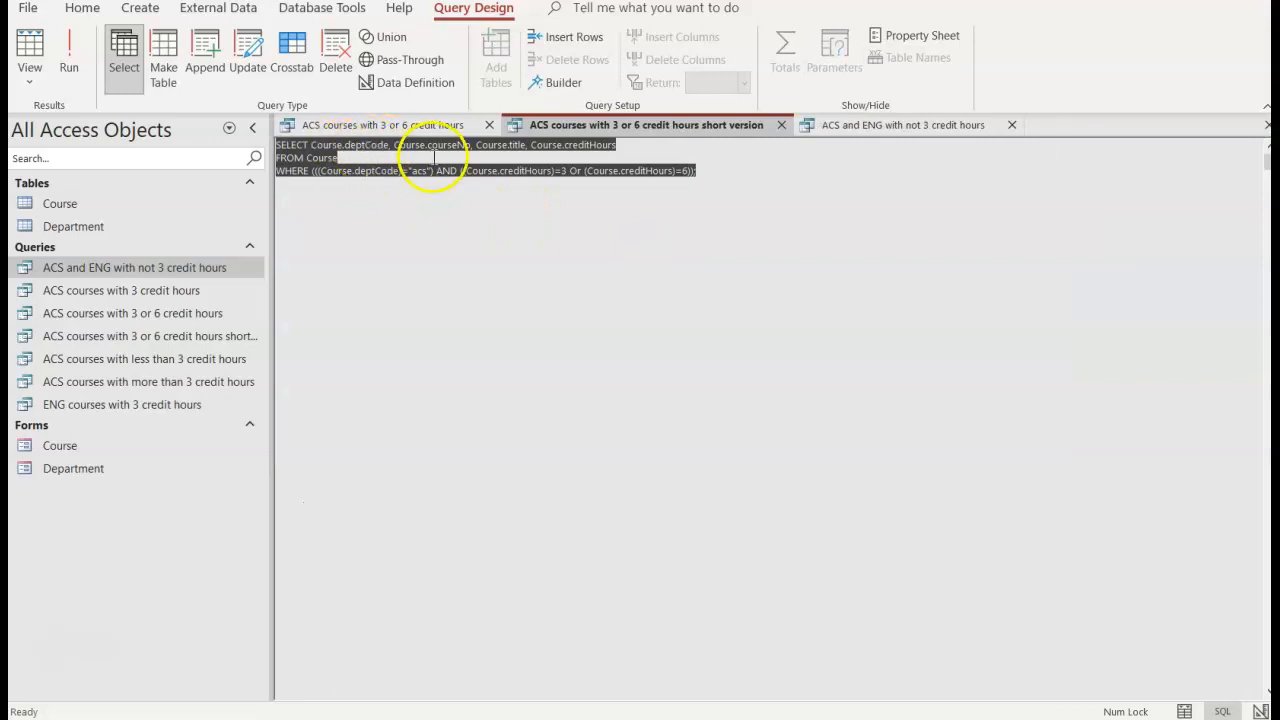
{"action": "left_click", "coordinate": [364, 184]}
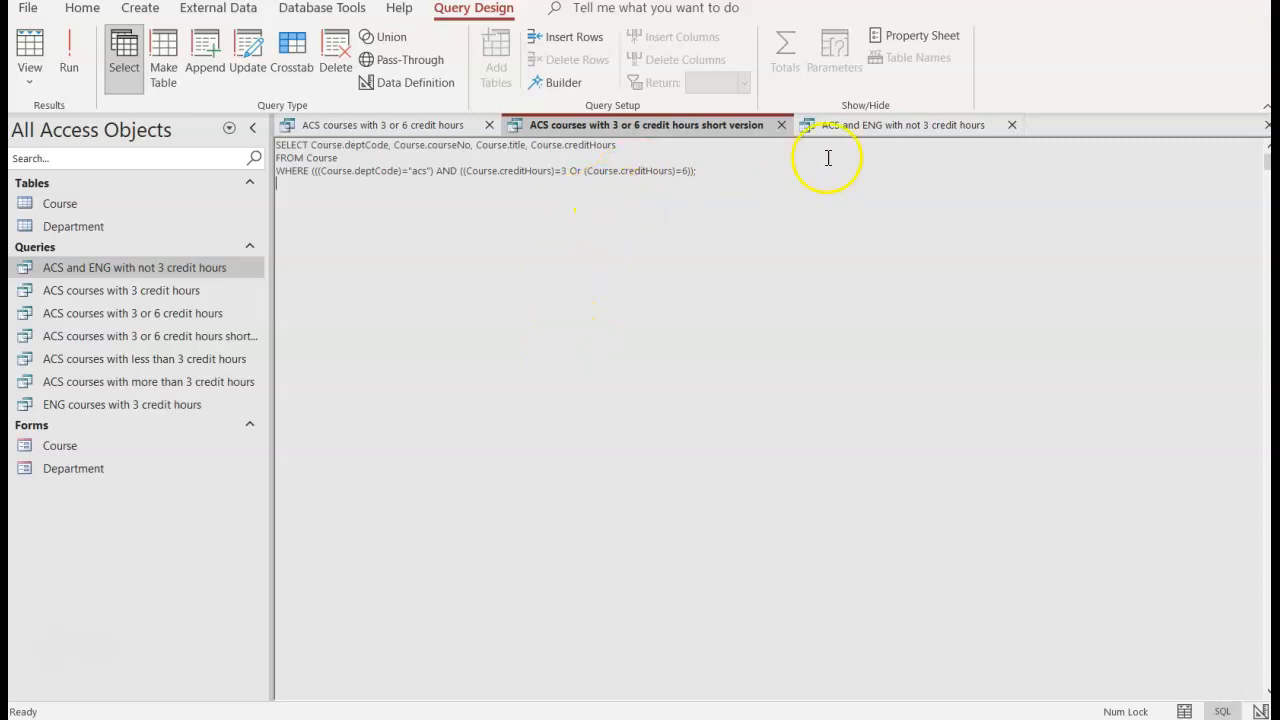
Step: Show the "ACS and ENG with not 3 credit hours" query in SQL View and examine its SQL statement
{"action": "left_click", "coordinate": [861, 129]}
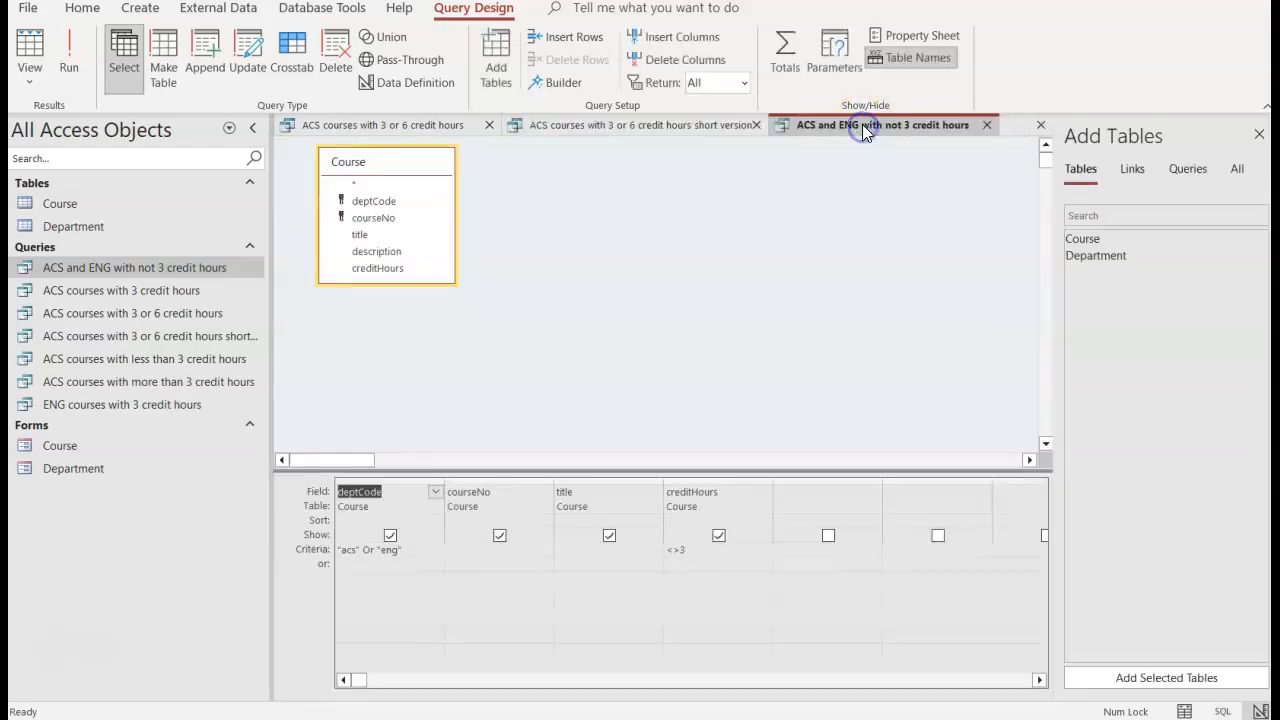
{"action": "right_click", "coordinate": [826, 125]}
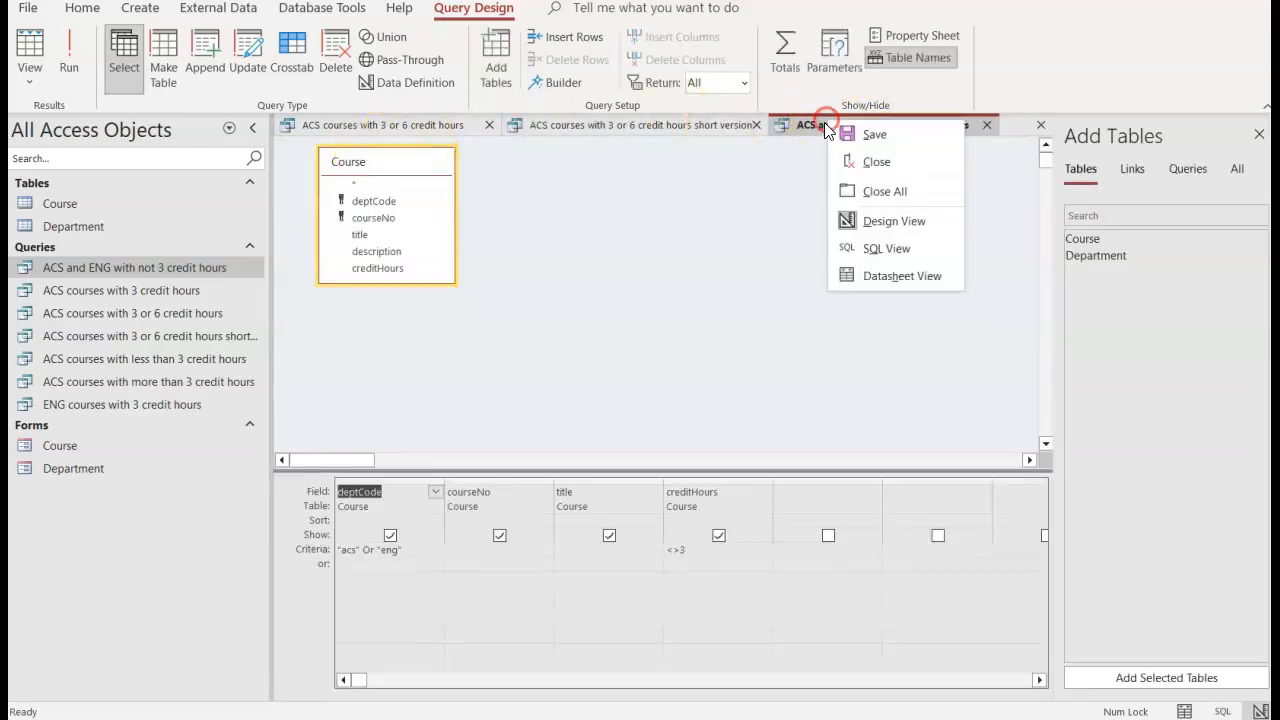
{"action": "left_click", "coordinate": [880, 255]}
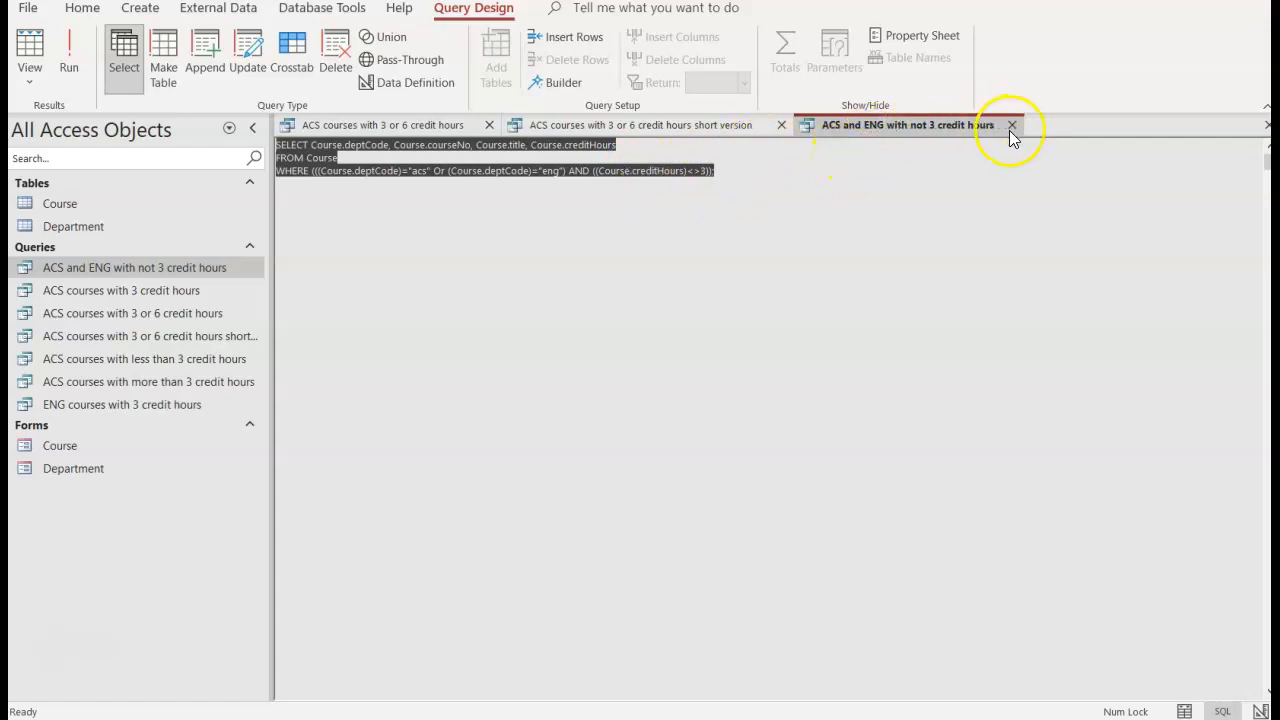
Step: Return all three open queries to Design View and review the deptCode and creditHours criteria in each grid
{"action": "right_click", "coordinate": [915, 124]}
{"action": "left_click", "coordinate": [966, 224]}
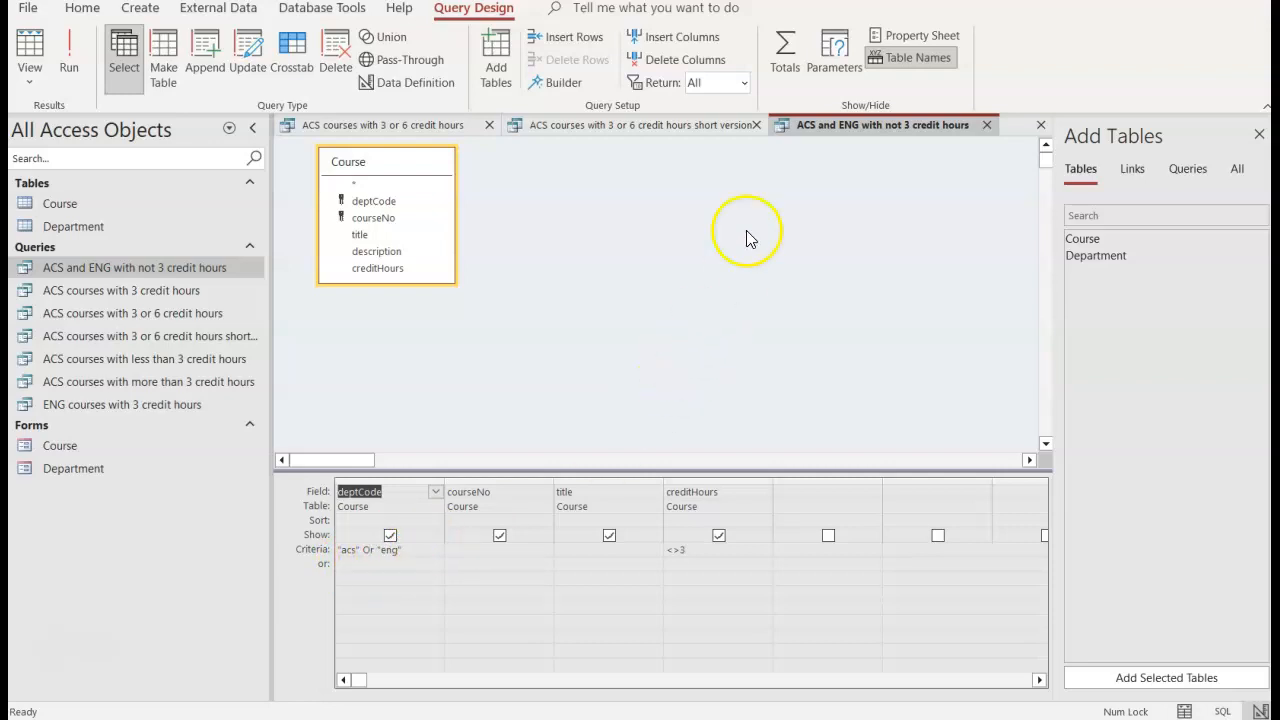
{"action": "right_click", "coordinate": [657, 128]}
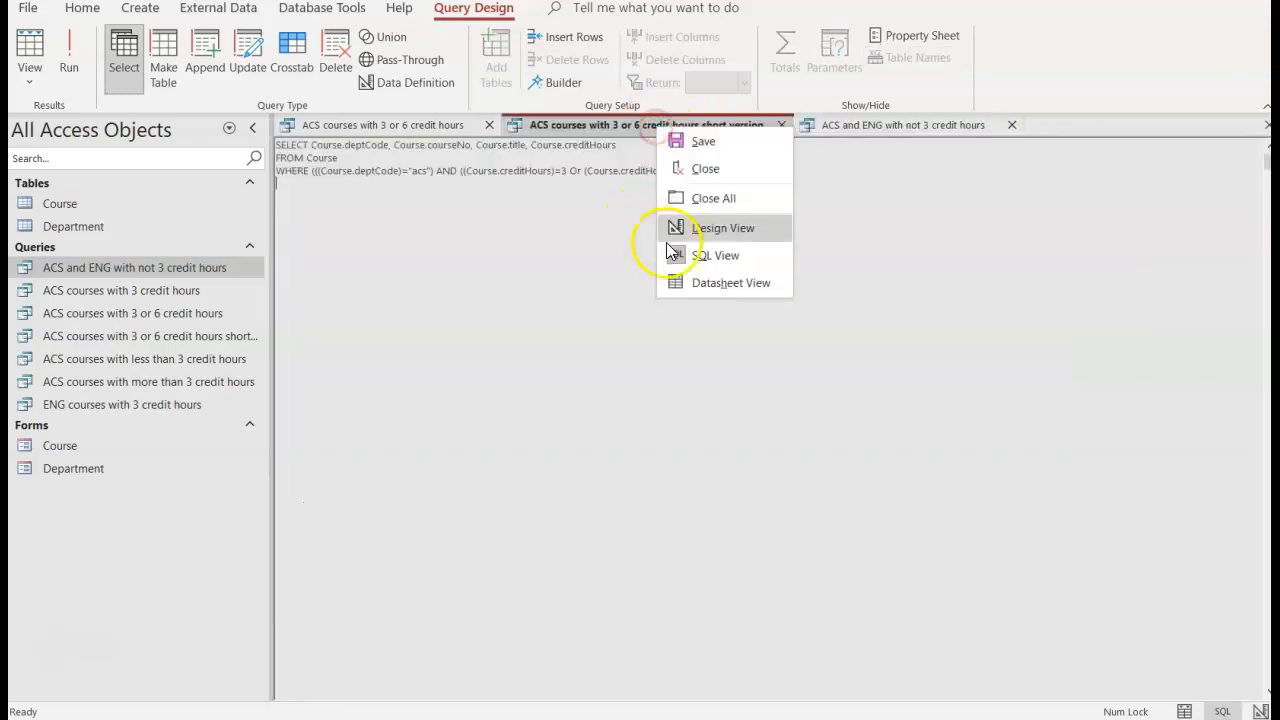
{"action": "left_click", "coordinate": [719, 222]}
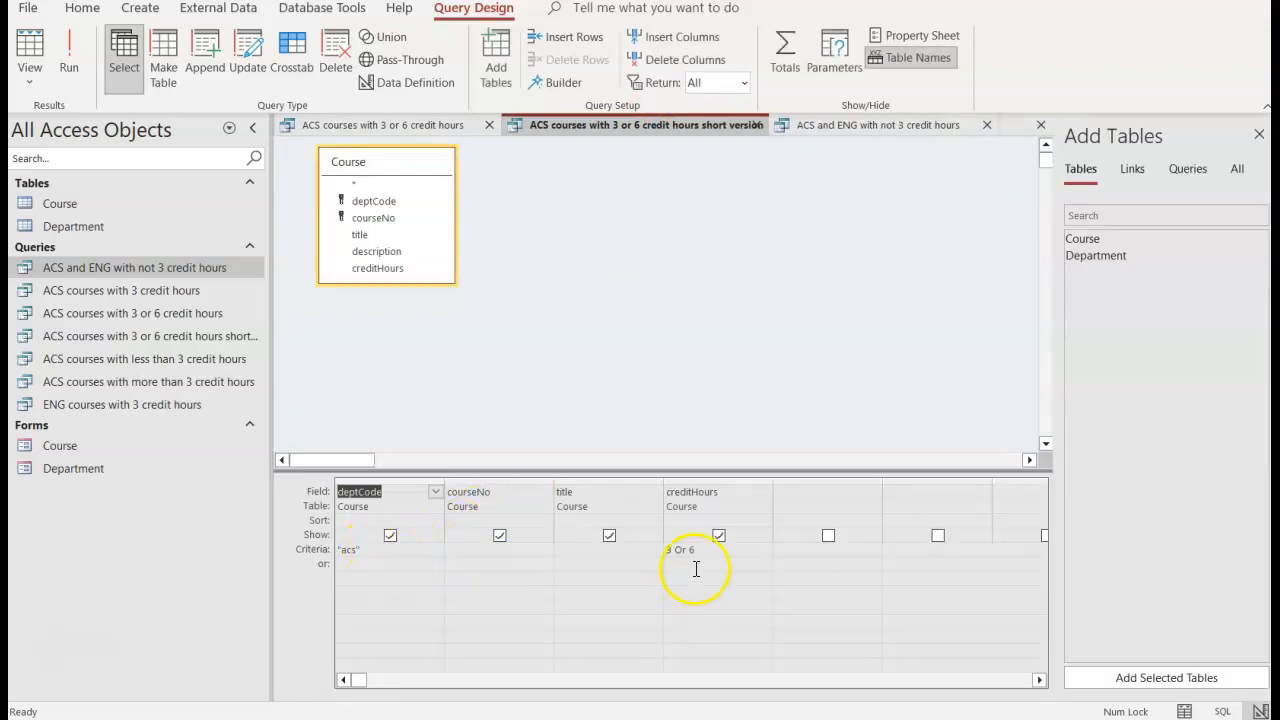
{"action": "right_click", "coordinate": [408, 126]}
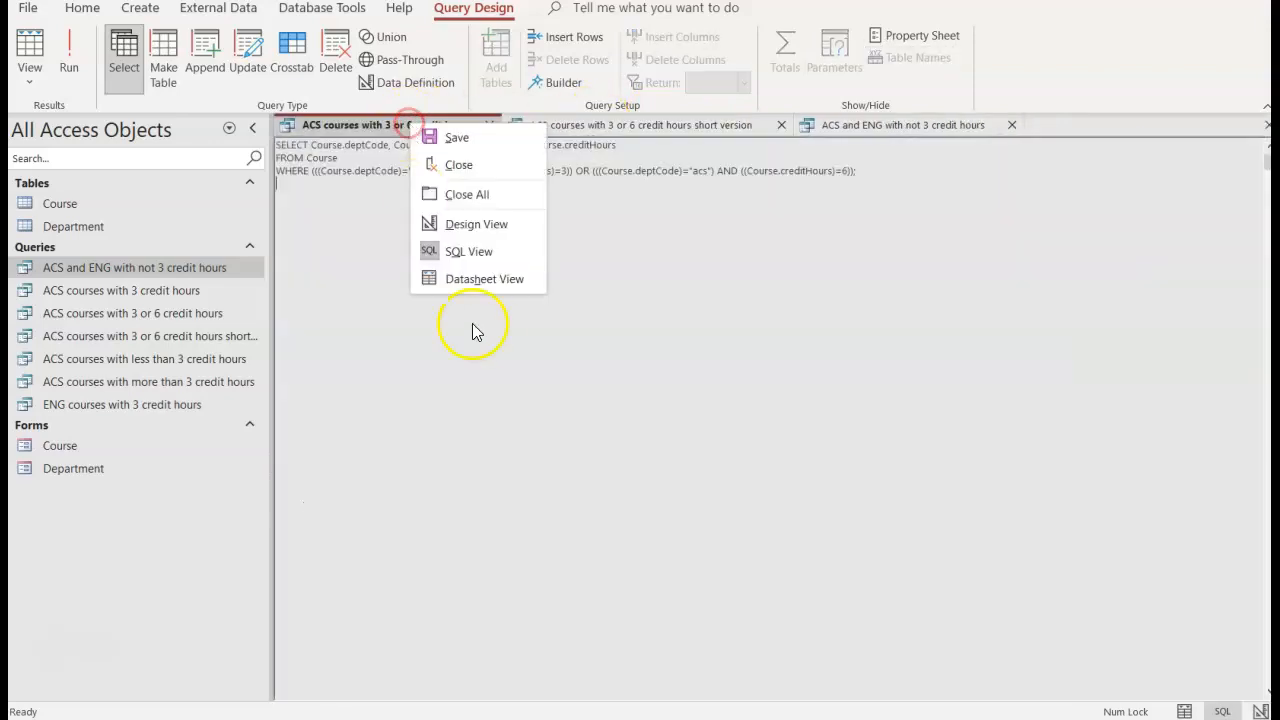
{"action": "left_click", "coordinate": [478, 224]}
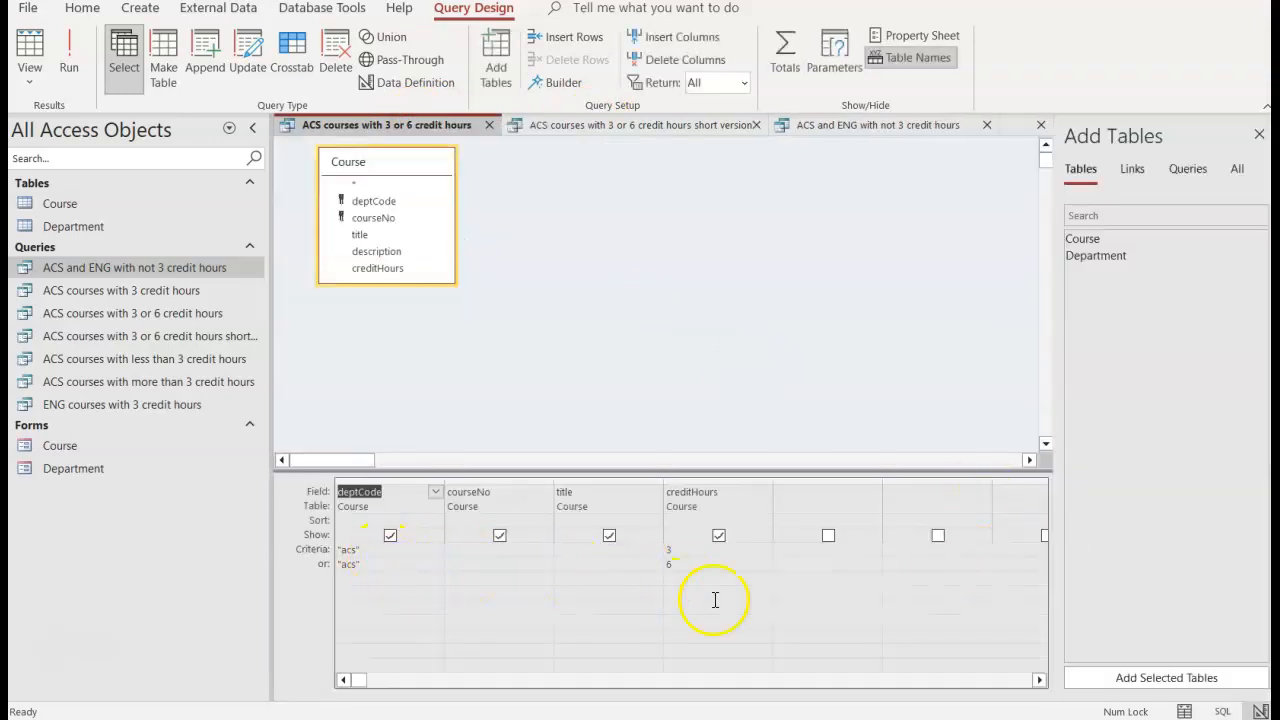